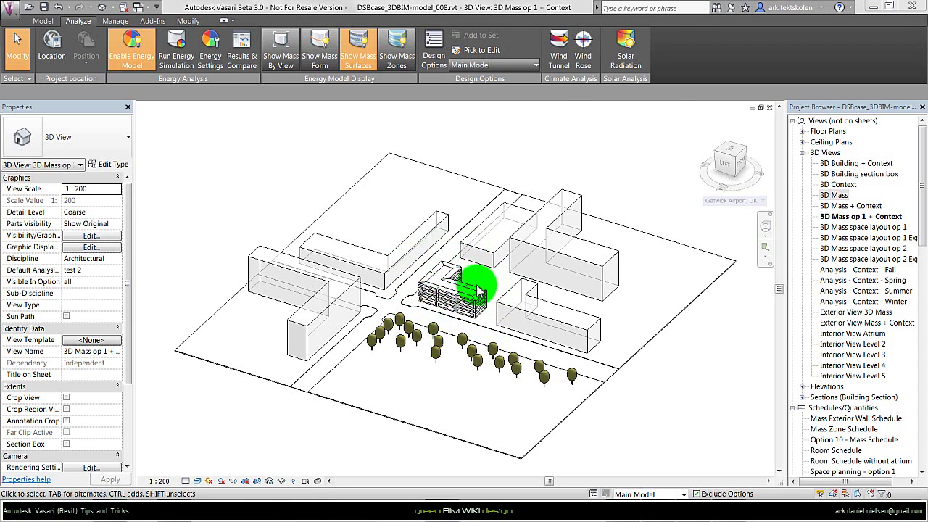
Zoom in on the central L-shaped building and collapse the Mass family node in the Project Browser.
{"action": "scroll", "coordinate": [450, 294], "scroll_direction": "up", "scroll_amount": 5}
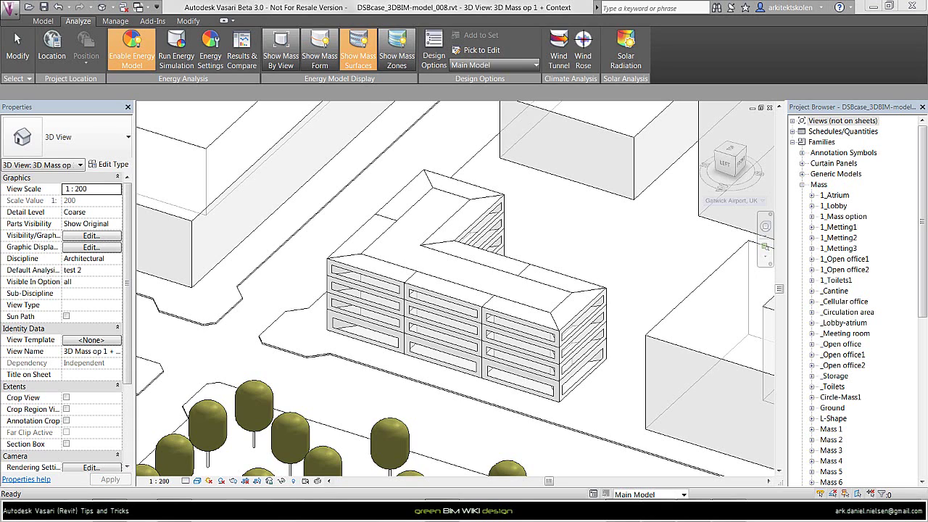
{"action": "left_click", "coordinate": [802, 184]}
{"action": "left_click", "coordinate": [432, 203]}
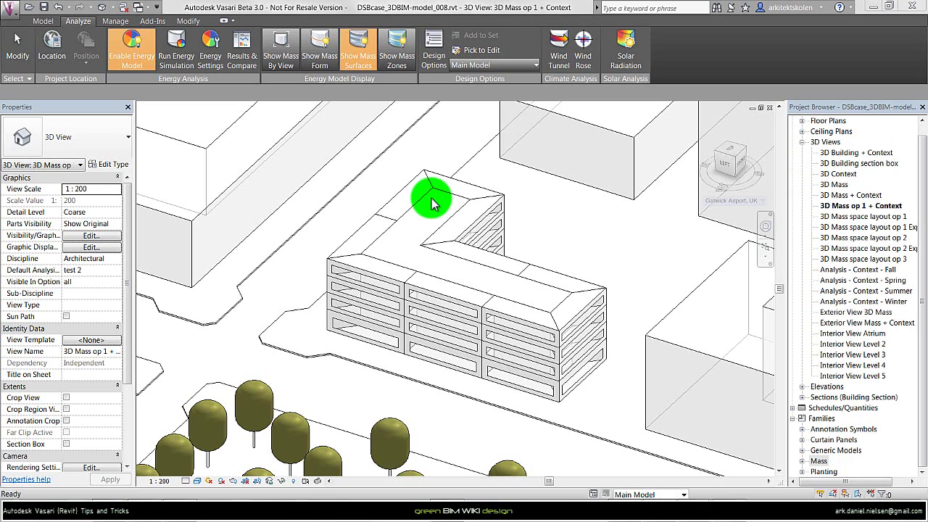
Create a new design option set, Option Set 1, in the Design Options manager.
{"action": "left_click", "coordinate": [593, 494]}
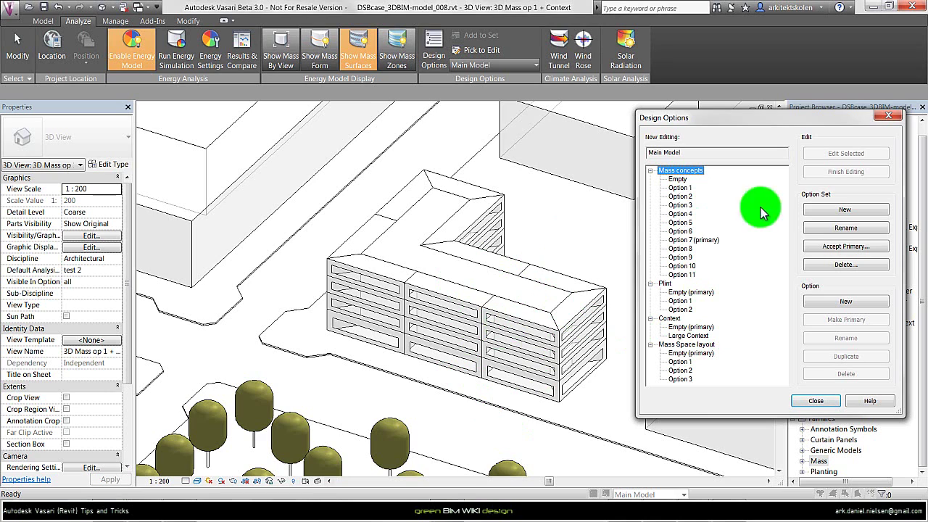
{"action": "left_click", "coordinate": [855, 212]}
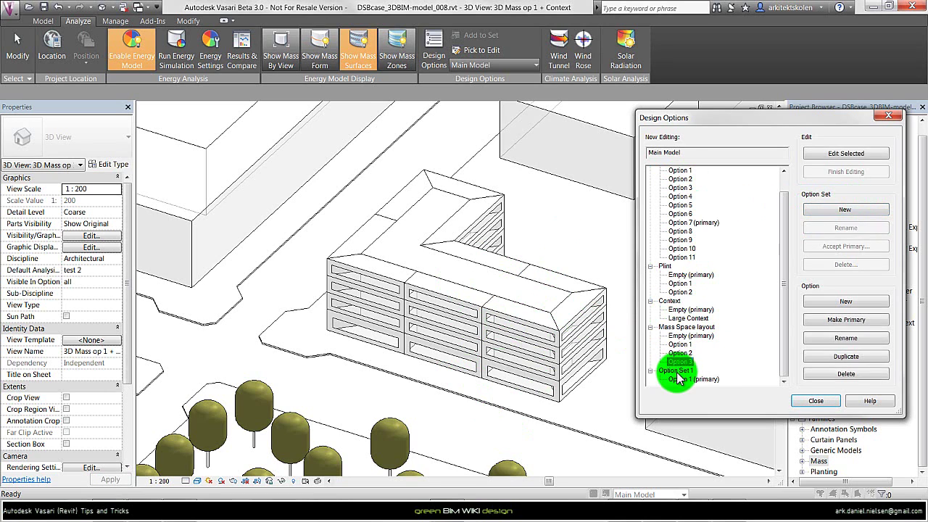
{"action": "left_click", "coordinate": [675, 327]}
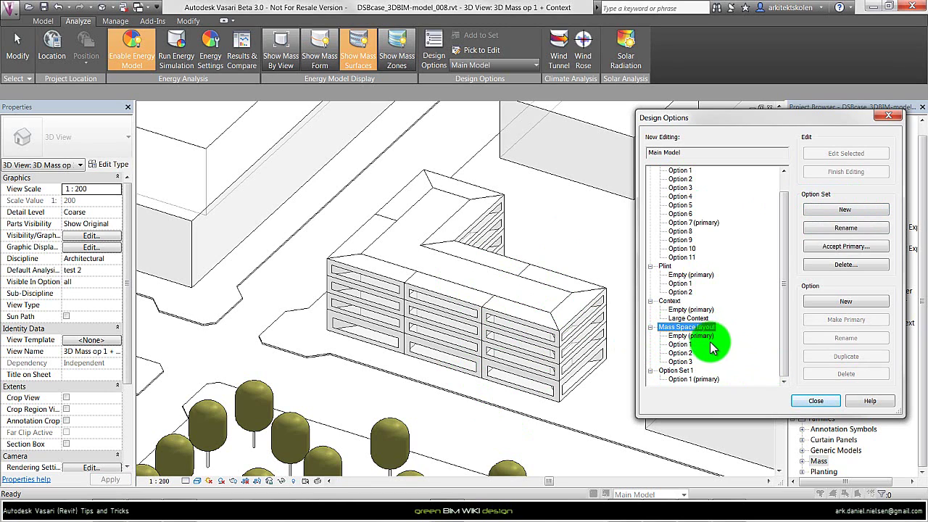
{"action": "left_click", "coordinate": [709, 337]}
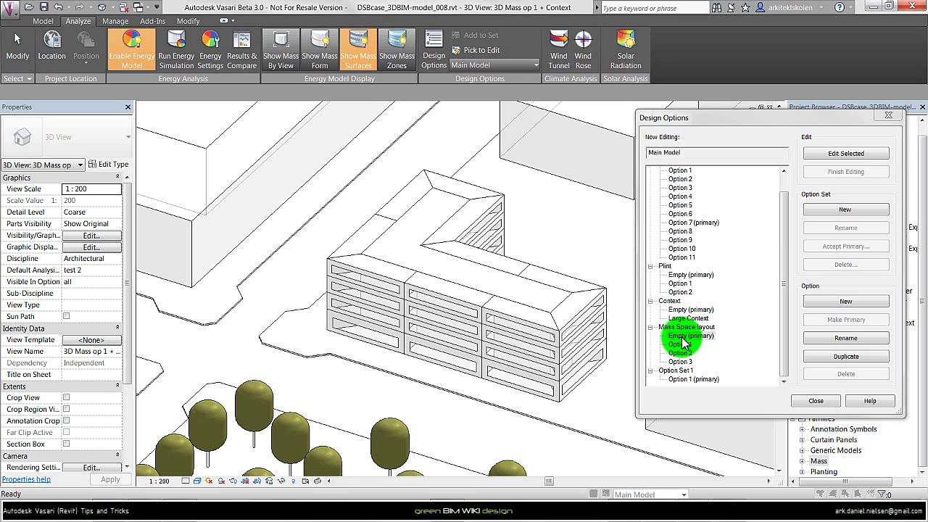
{"action": "left_click", "coordinate": [685, 337]}
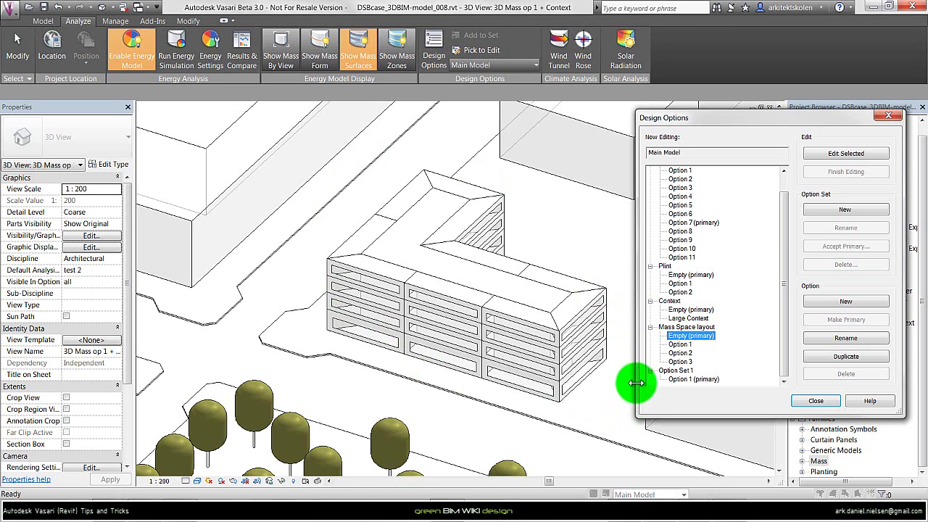
Add a fourth option, Option 4, to the Mass Space layout set.
{"action": "left_click", "coordinate": [683, 362]}
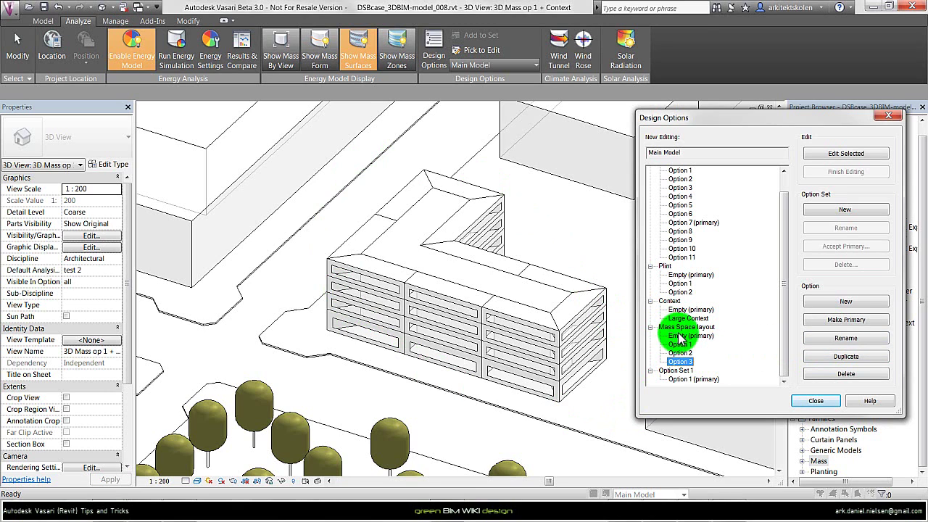
{"action": "left_click", "coordinate": [684, 329]}
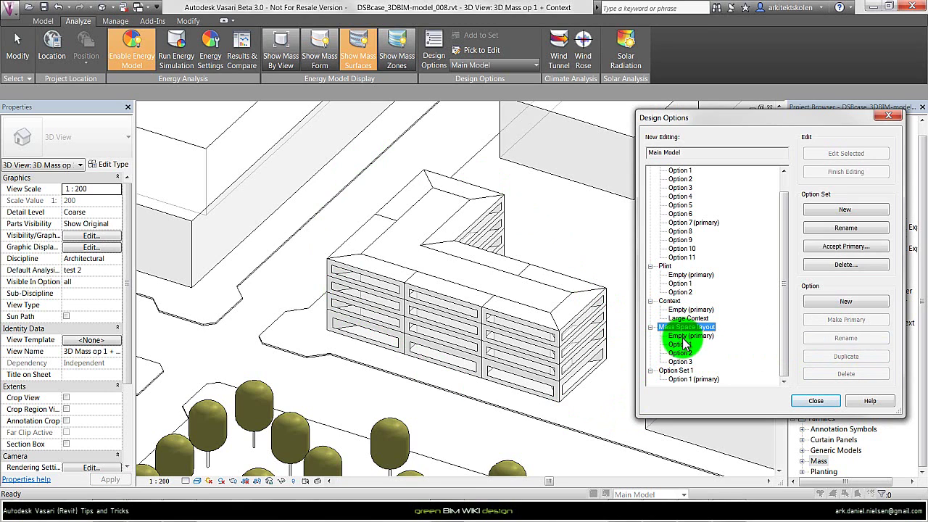
{"action": "left_click", "coordinate": [687, 361]}
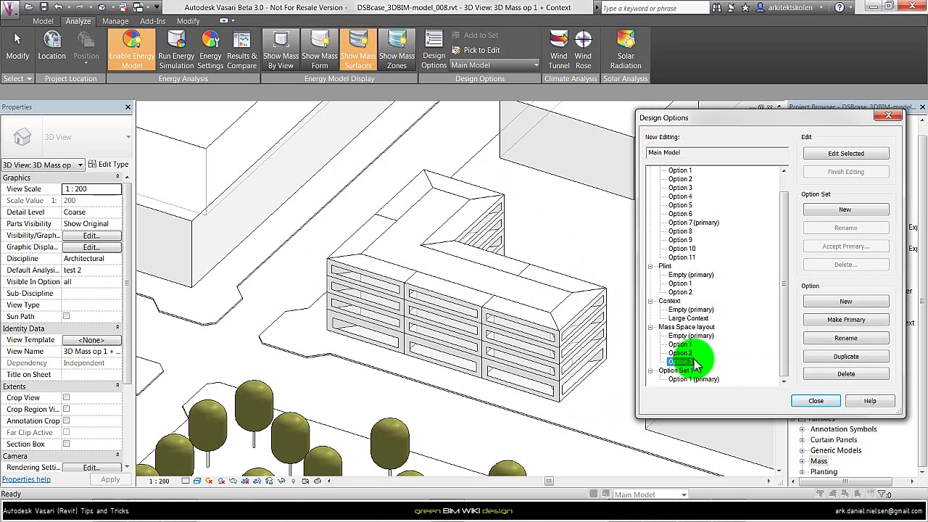
{"action": "left_click", "coordinate": [807, 303]}
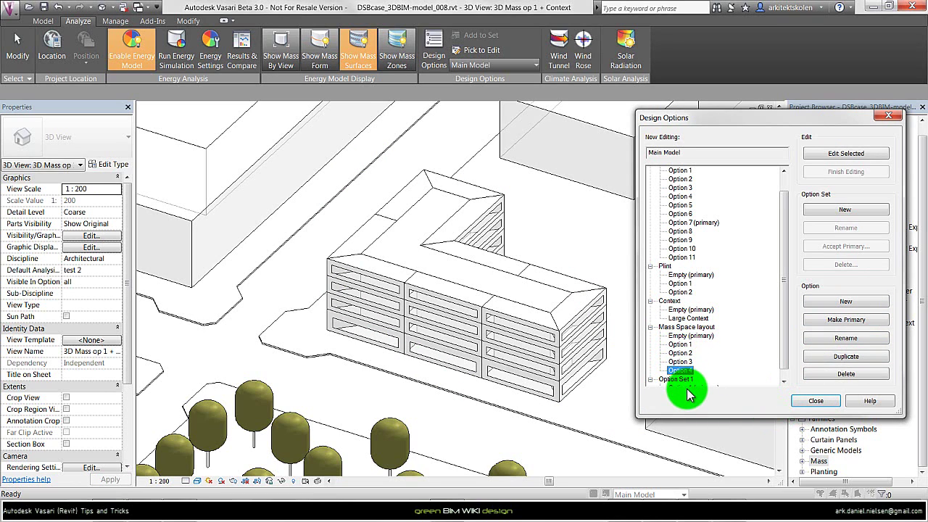
{"action": "left_click", "coordinate": [820, 402]}
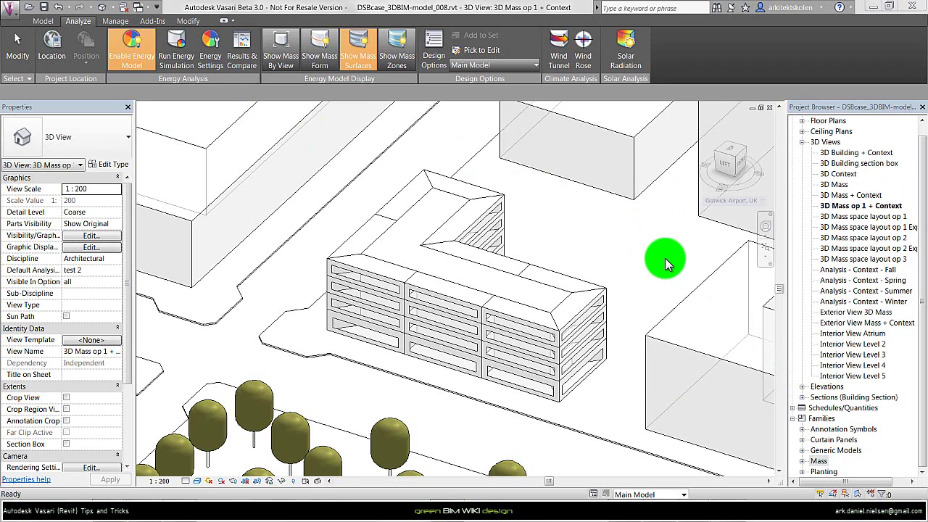
Show the mass form and copy the L-shaped mass from Option 10.
{"action": "left_click", "coordinate": [324, 61]}
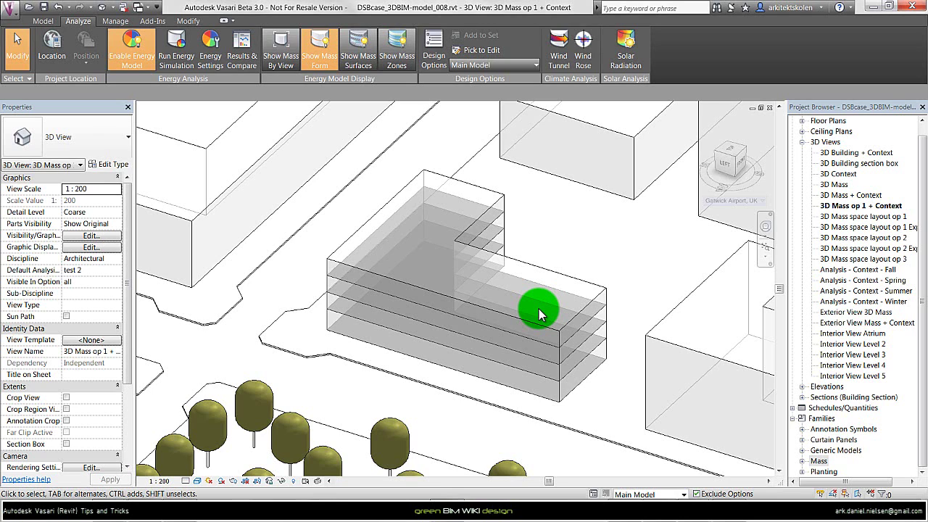
{"action": "left_click", "coordinate": [378, 216]}
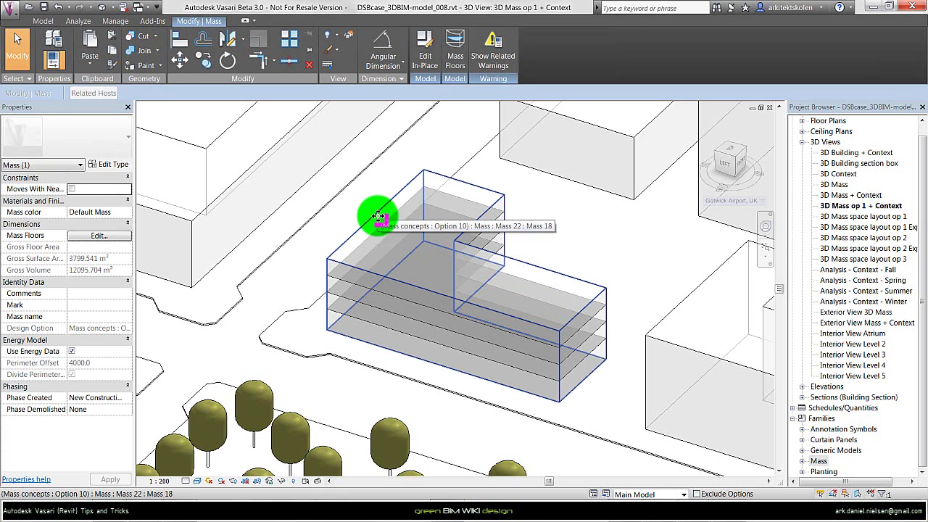
{"action": "key", "text": "Escape"}
Make Option 4 the active design option and paste the mass aligned to the same place.
{"action": "left_click", "coordinate": [684, 494]}
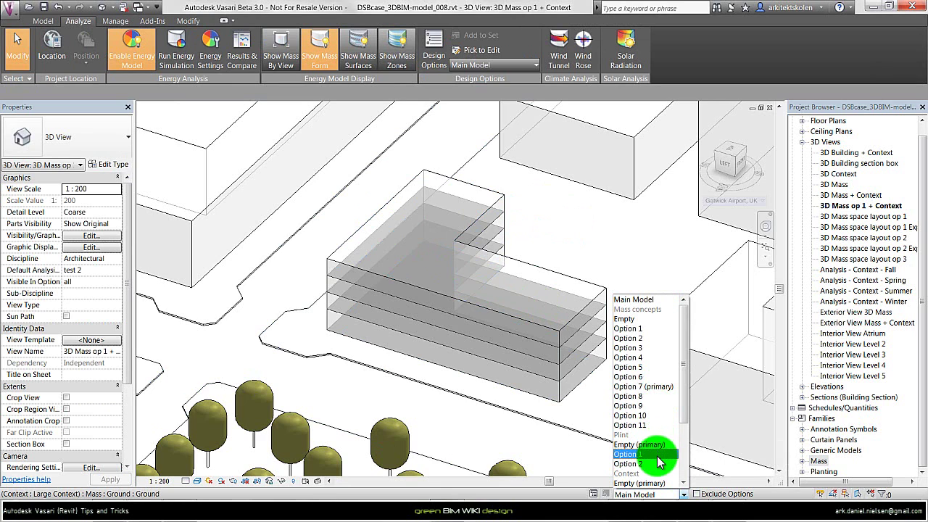
{"action": "scroll", "coordinate": [652, 452], "scroll_direction": "down", "scroll_amount": 3}
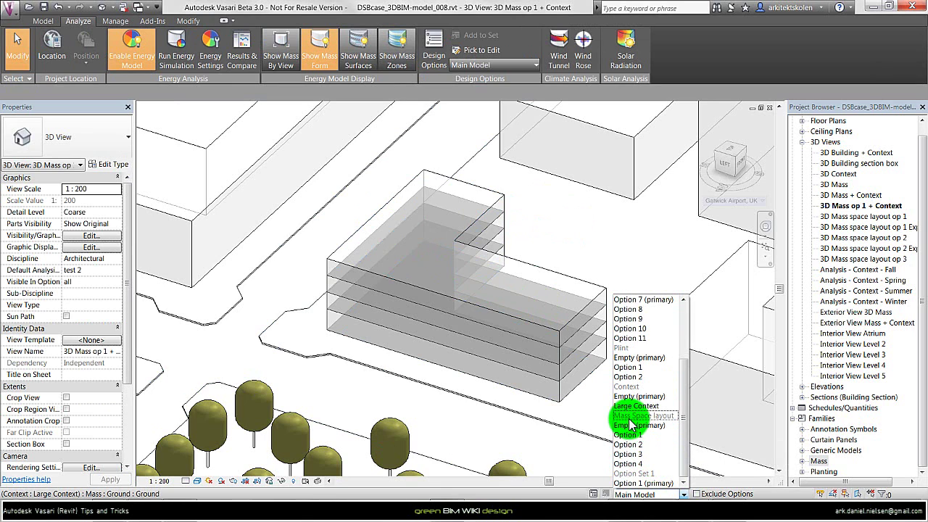
{"action": "left_click", "coordinate": [631, 465]}
{"action": "left_click", "coordinate": [188, 21]}
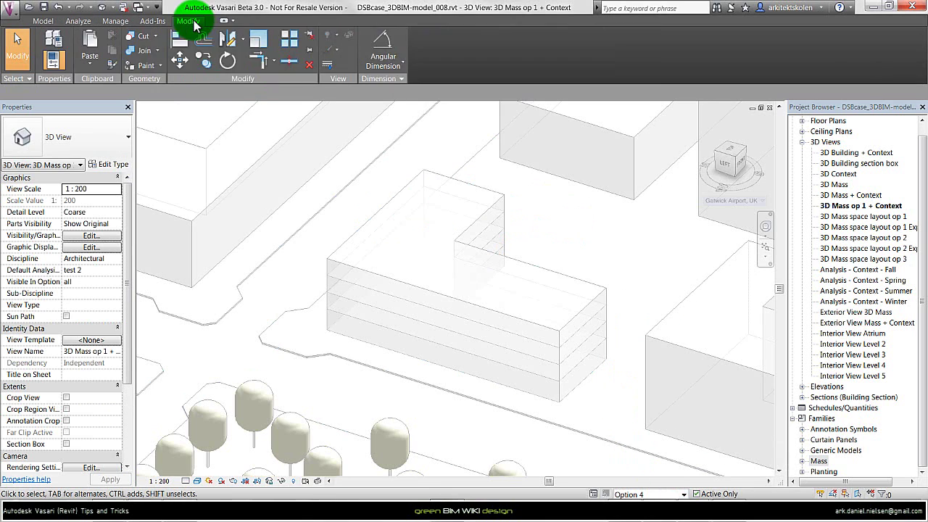
{"action": "left_click", "coordinate": [93, 67]}
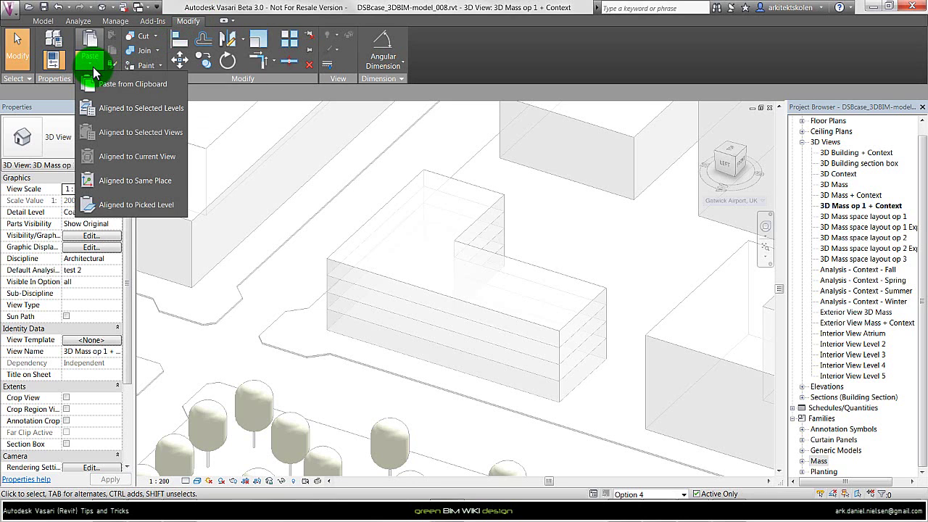
{"action": "left_click", "coordinate": [123, 183]}
{"action": "left_click", "coordinate": [413, 272]}
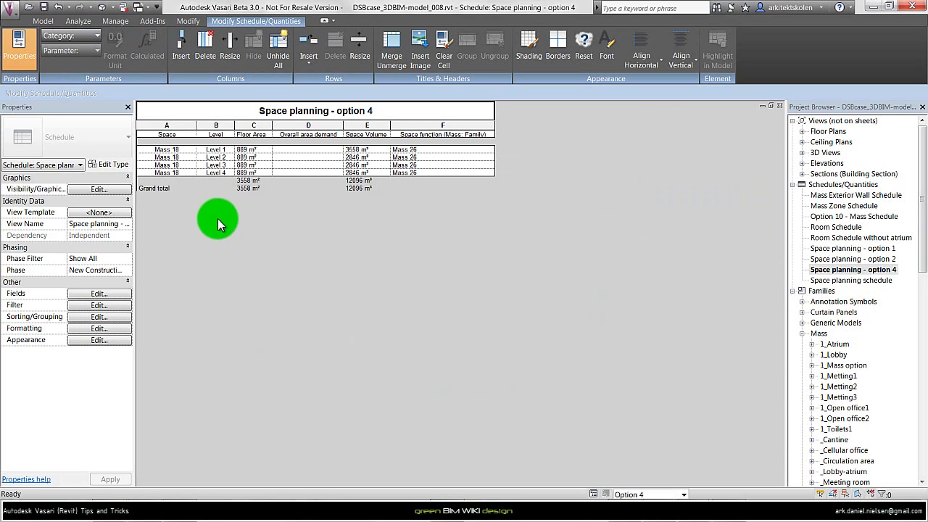
Confirm the schedule shows Mass Space layout Option 4, then tile it beside the 3D Mass view.
{"action": "left_click", "coordinate": [269, 231]}
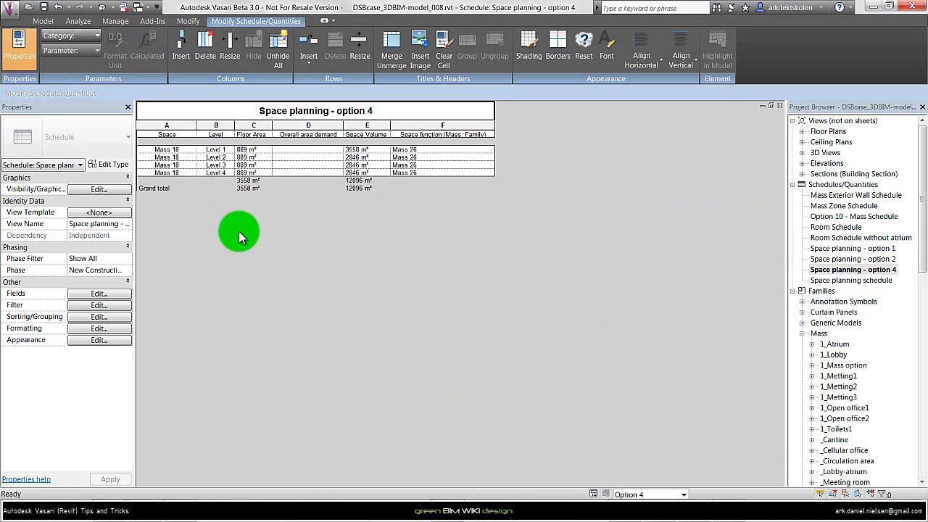
{"action": "left_click", "coordinate": [103, 190]}
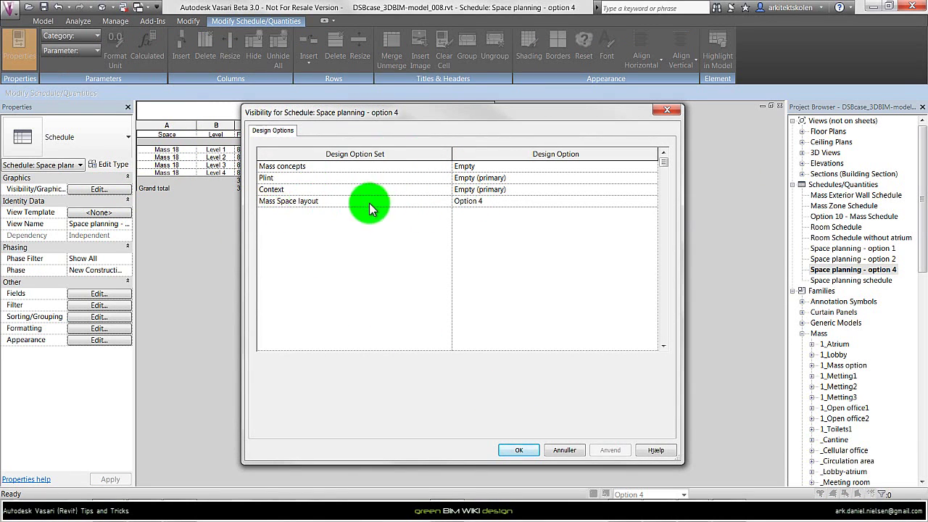
{"action": "left_click", "coordinate": [561, 450]}
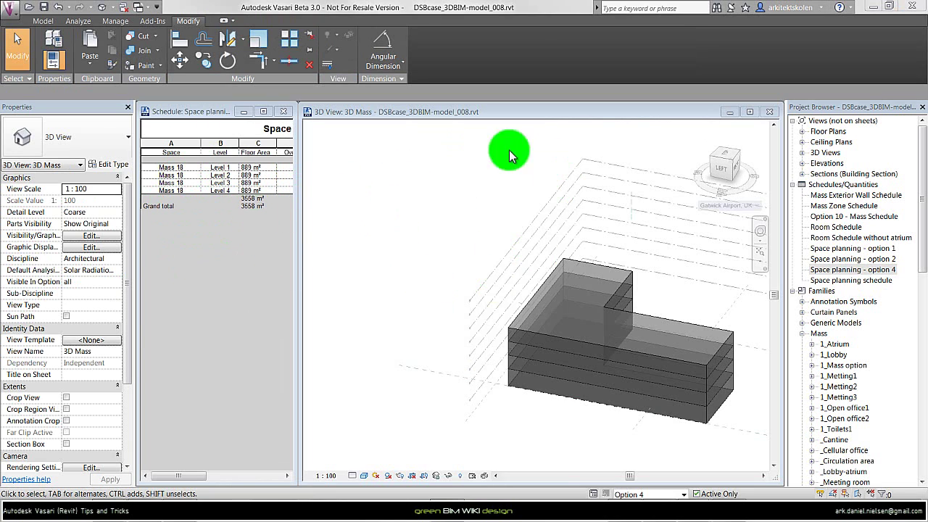
{"action": "left_click", "coordinate": [522, 244]}
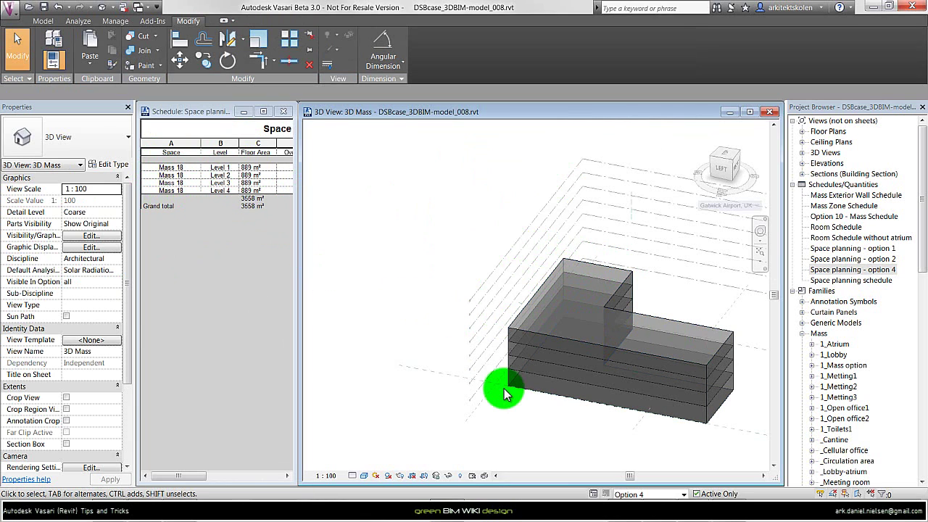
{"action": "key", "text": "alt+Tab"}
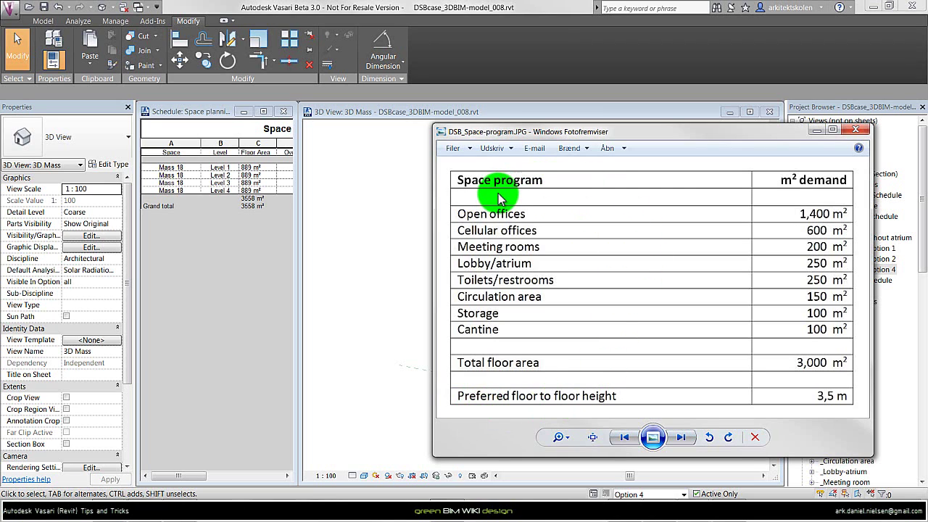
{"action": "key", "text": "alt+Tab"}
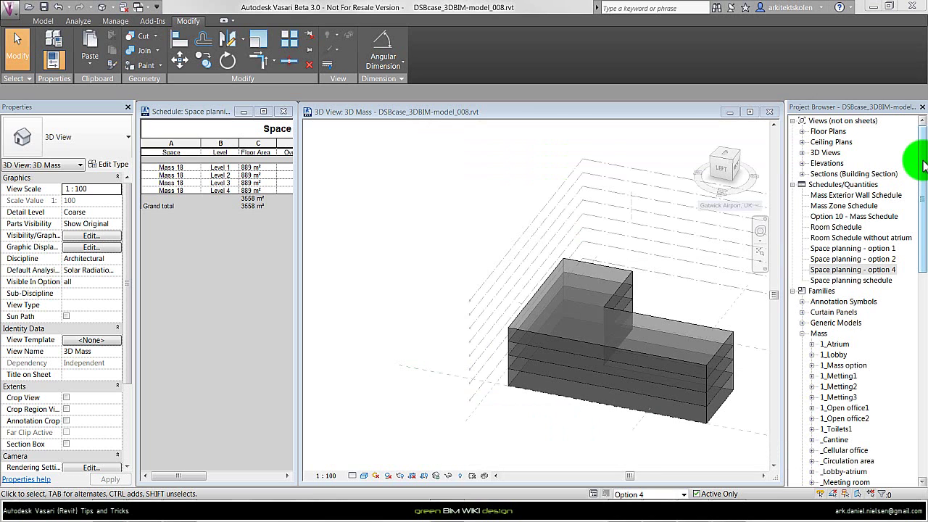
Review the Space object types: Cantine, Cellular office, Circulation and Lobby-atrium.
{"action": "left_click_drag", "start_coordinate": [924, 166], "coordinate": [924, 406]}
{"action": "left_click", "coordinate": [840, 354]}
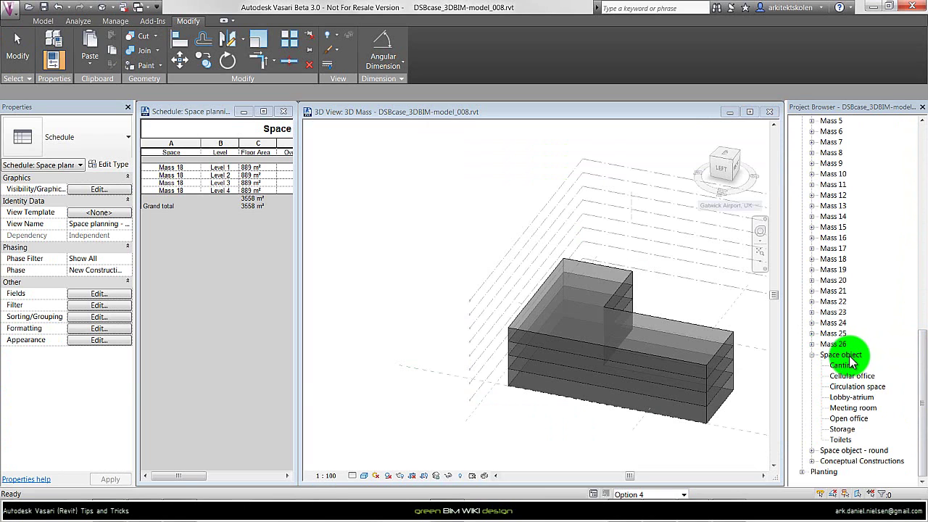
{"action": "left_click", "coordinate": [846, 364]}
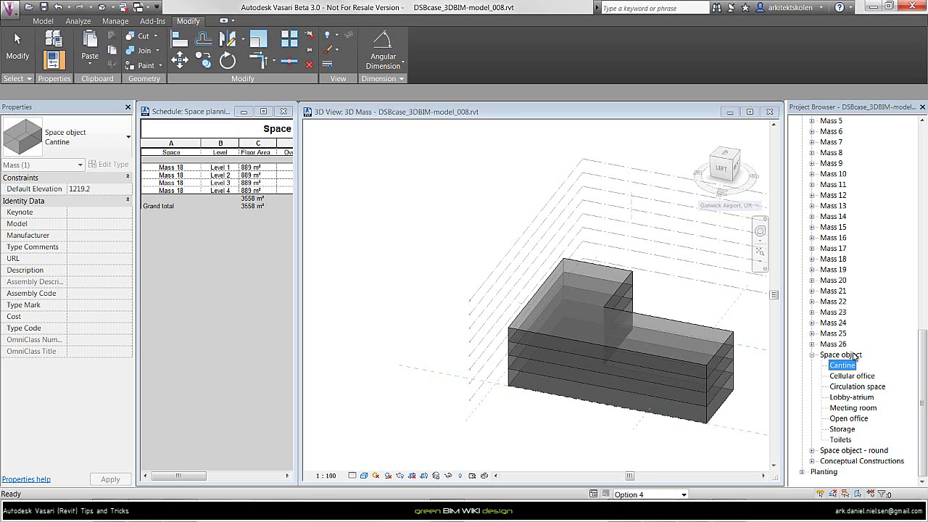
{"action": "left_click", "coordinate": [843, 355]}
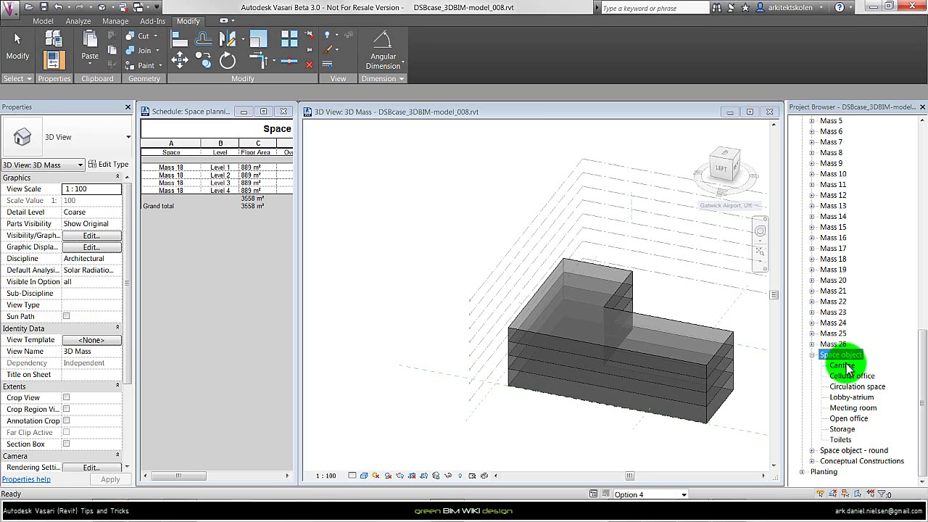
{"action": "left_click", "coordinate": [850, 376]}
{"action": "left_click", "coordinate": [852, 387]}
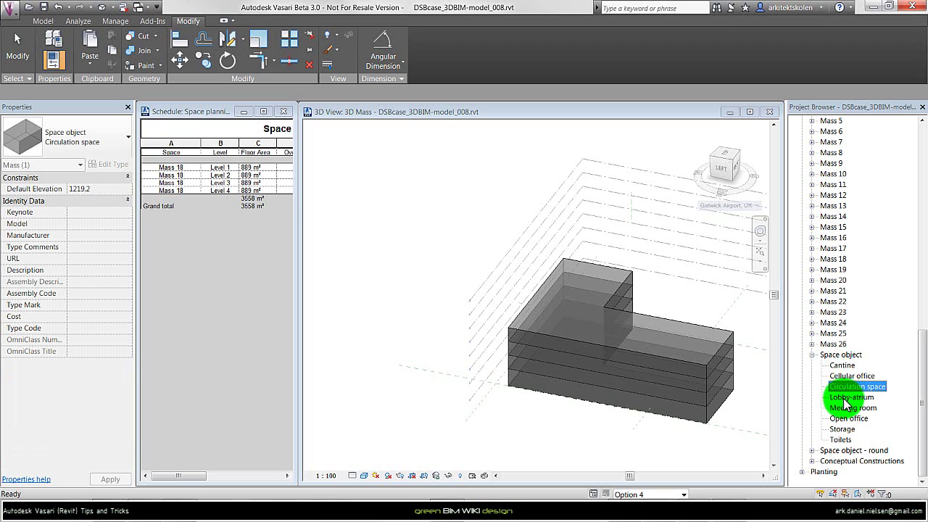
{"action": "left_click", "coordinate": [847, 399]}
{"action": "left_click", "coordinate": [844, 366]}
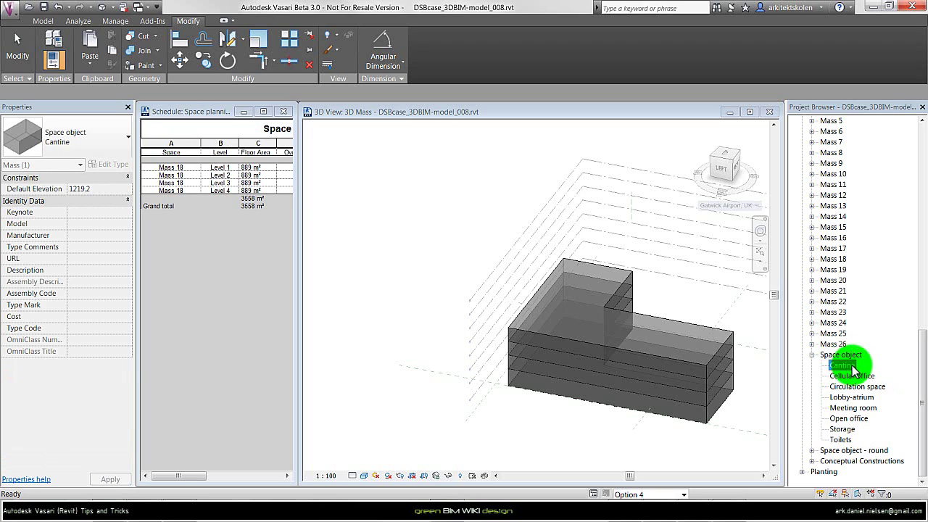
Duplicate the Cantine space type as Lobby and place a Lobby mass in front of the building.
{"action": "right_click", "coordinate": [848, 370]}
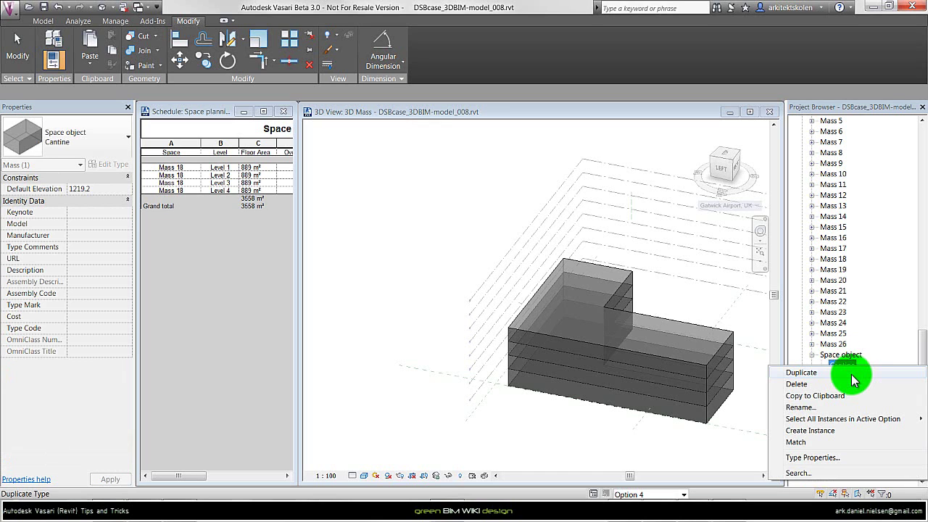
{"action": "left_click", "coordinate": [853, 375]}
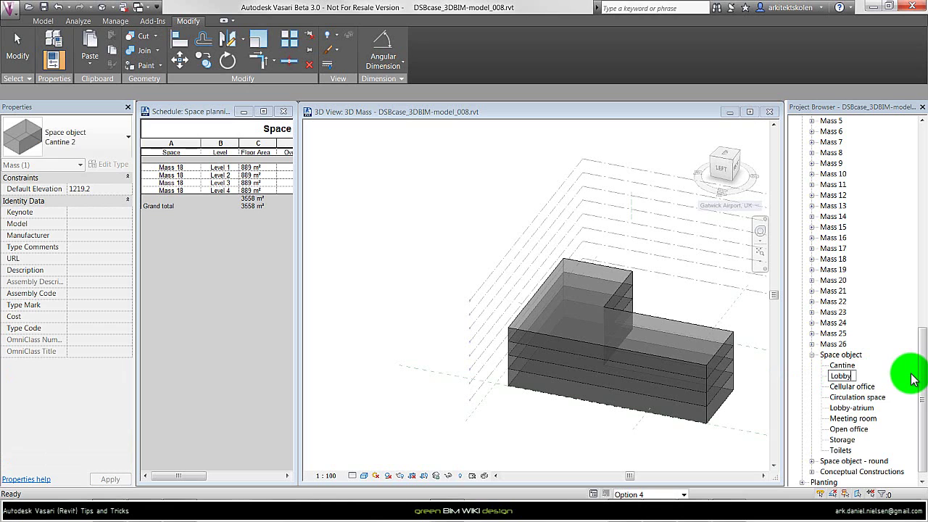
{"action": "left_click", "coordinate": [914, 379]}
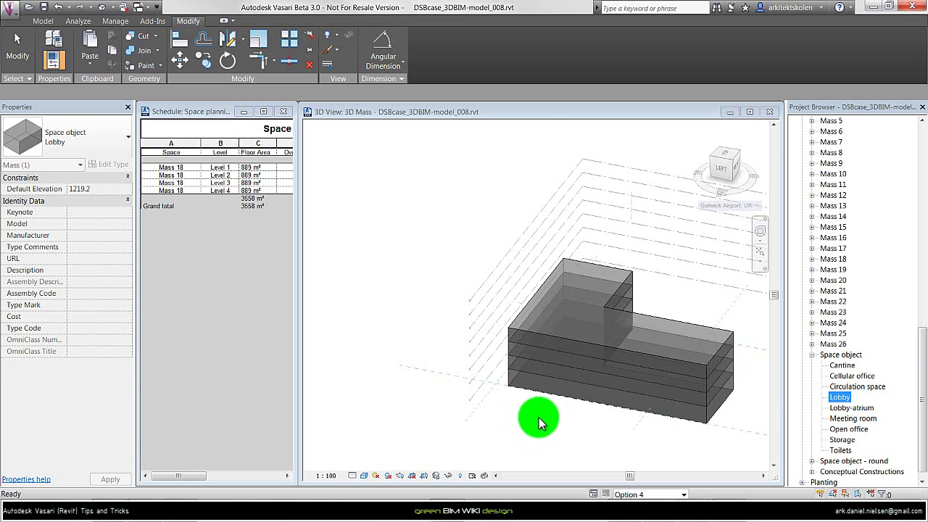
{"action": "left_click_drag", "start_coordinate": [833, 412], "coordinate": [512, 424]}
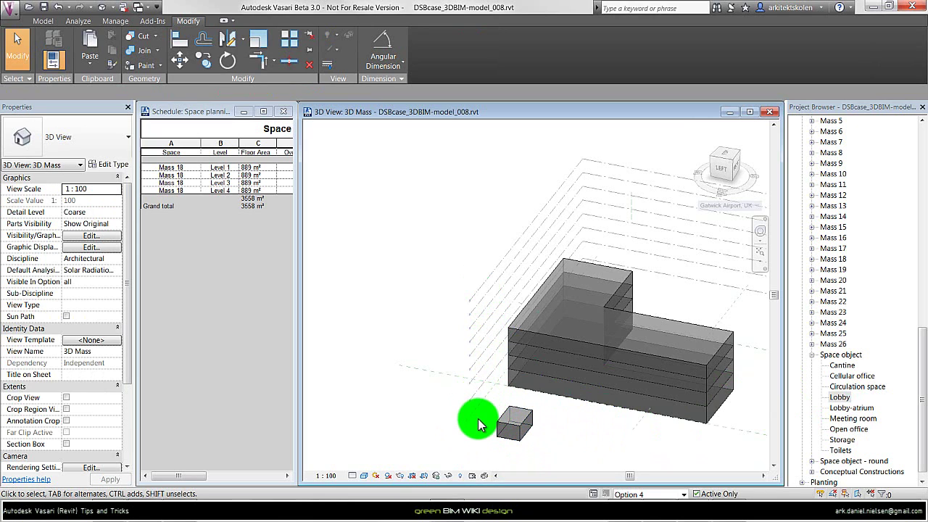
{"action": "left_click", "coordinate": [516, 424]}
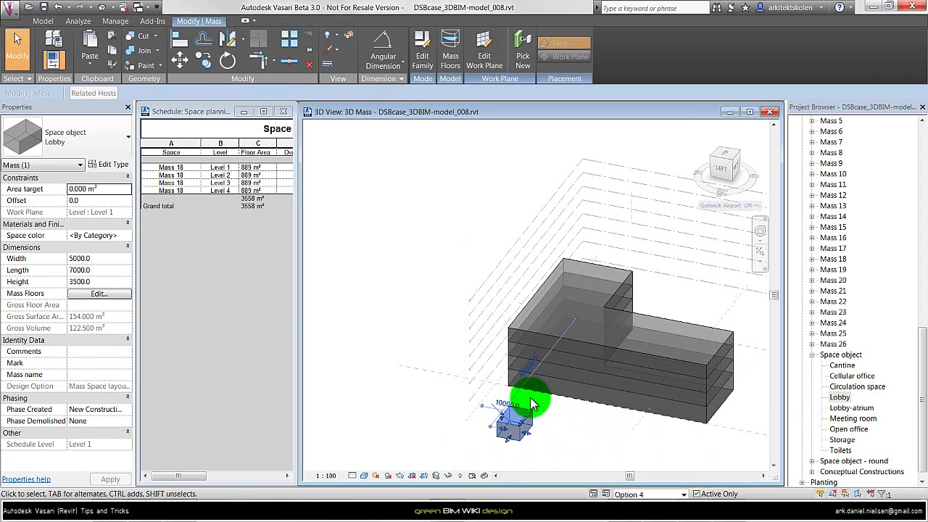
Set the Lobby mass's Space color to the Room Yellow material, found by searching 'room'.
{"action": "left_click", "coordinate": [128, 237]}
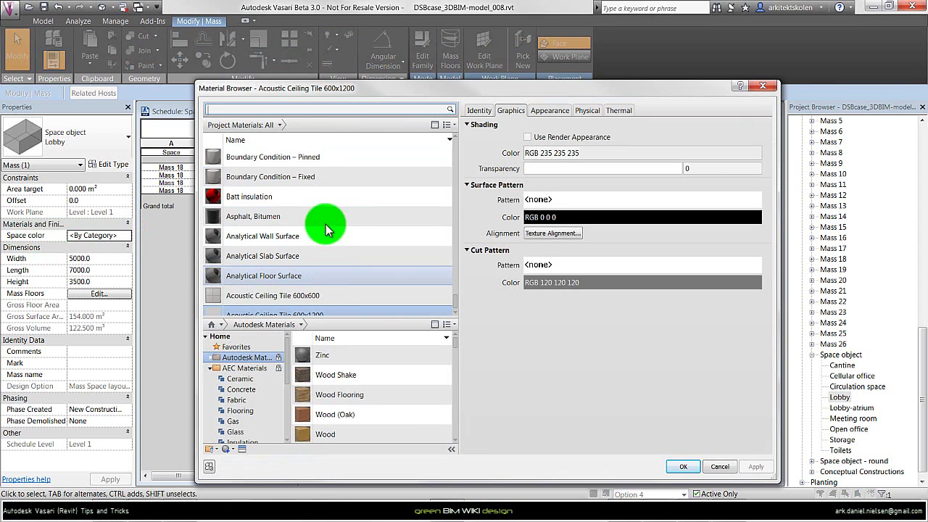
{"action": "left_click", "coordinate": [274, 109]}
{"action": "type", "text": "room"}
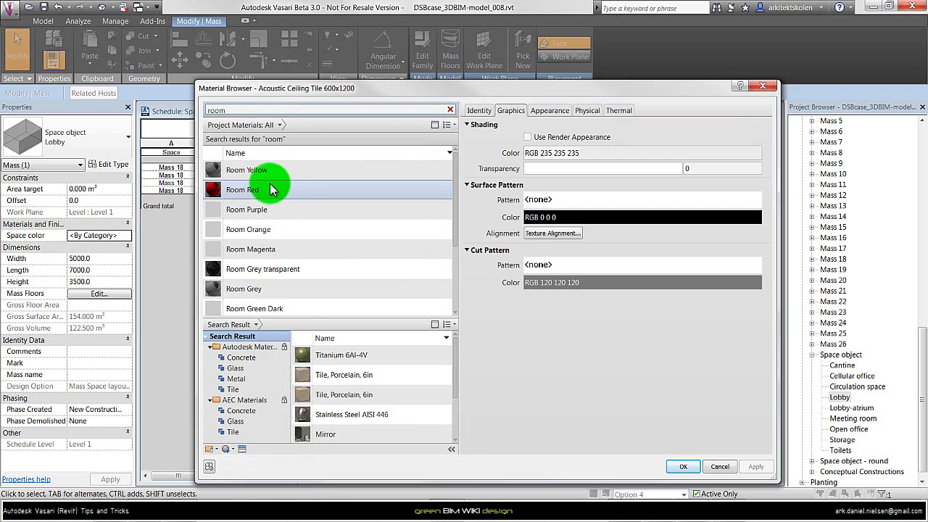
{"action": "left_click", "coordinate": [277, 172]}
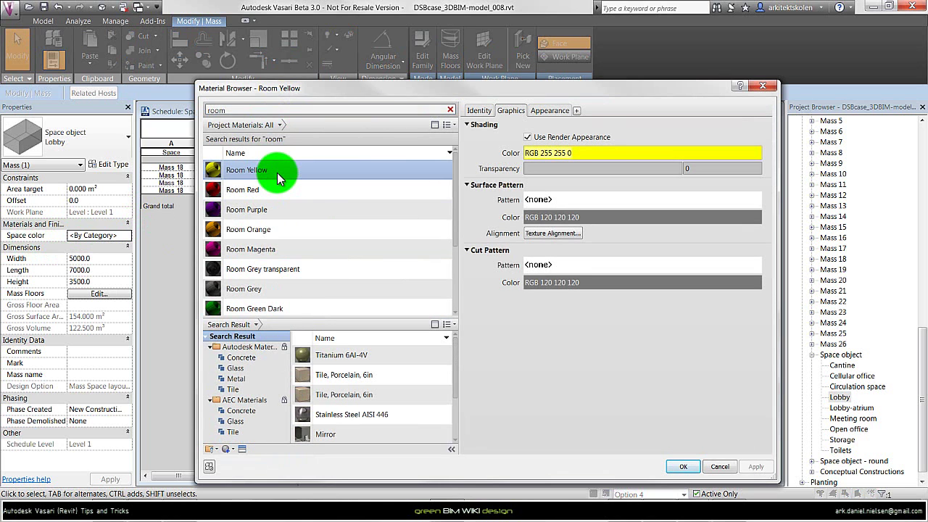
{"action": "left_click", "coordinate": [681, 468]}
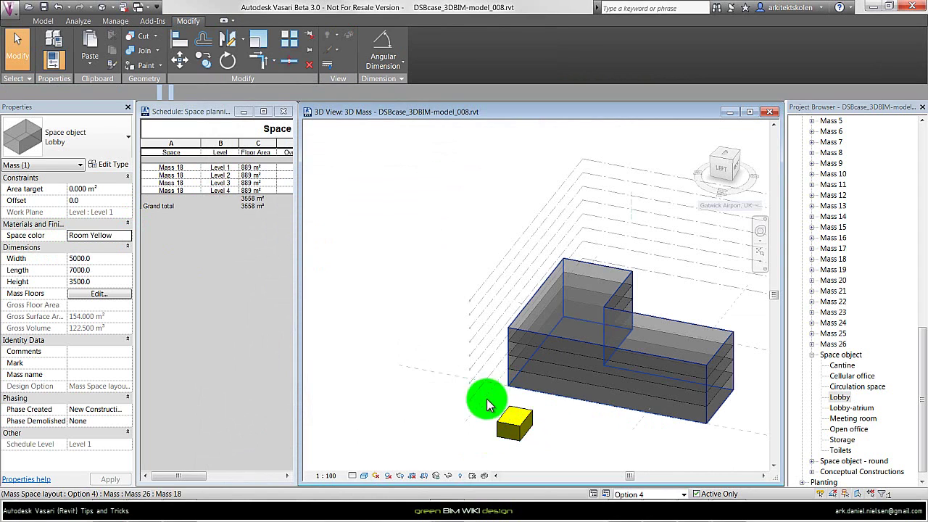
{"action": "left_click", "coordinate": [535, 404]}
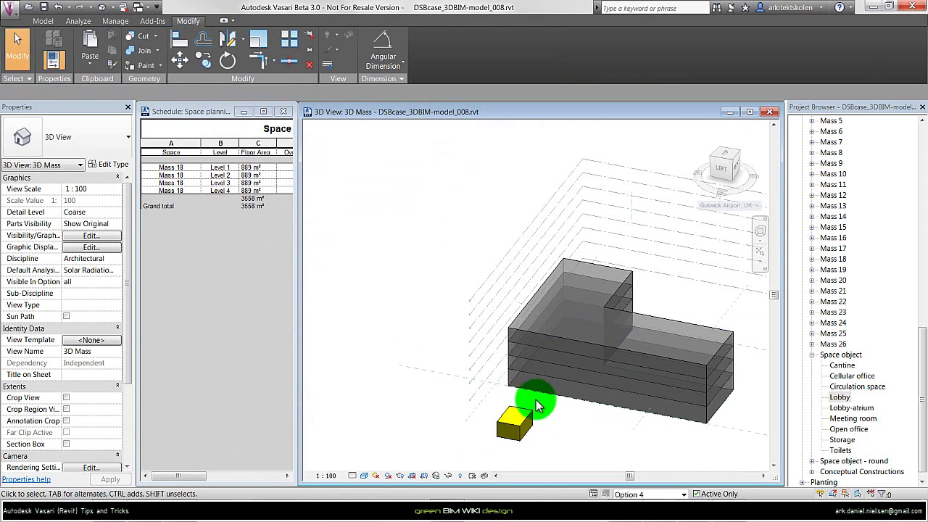
{"action": "left_click", "coordinate": [364, 476]}
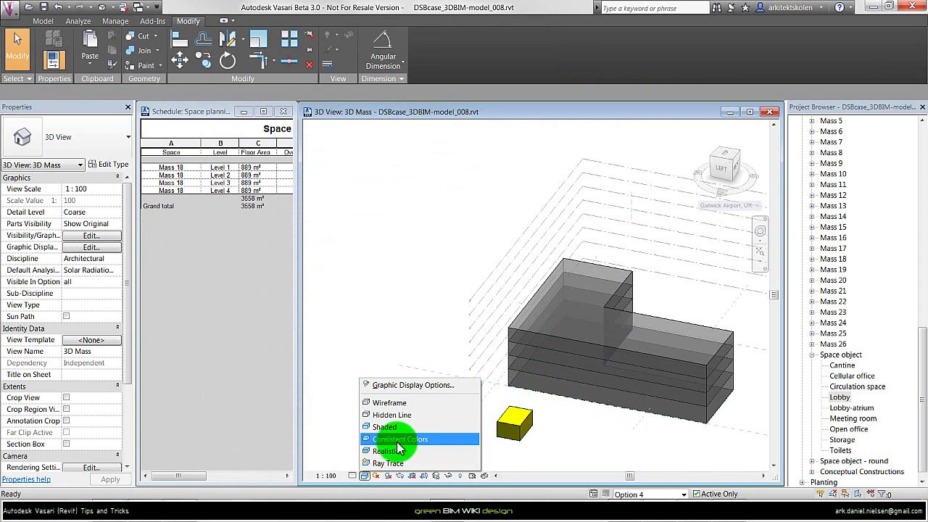
{"action": "left_click", "coordinate": [508, 423]}
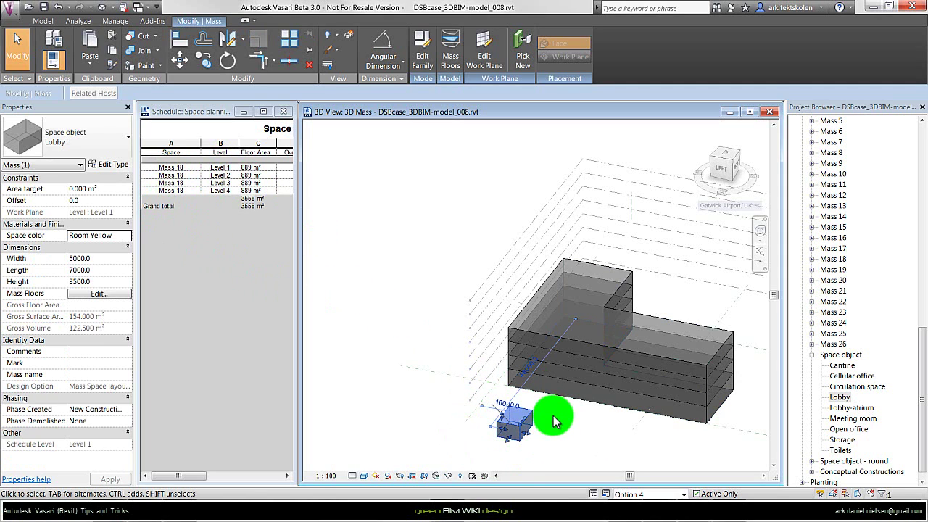
Add mass floors on Level 1 through Level 8 to the Lobby mass and check the schedule.
{"action": "left_click", "coordinate": [450, 58]}
{"action": "left_click", "coordinate": [395, 240], "text": "shift"}
{"action": "left_click", "coordinate": [390, 177]}
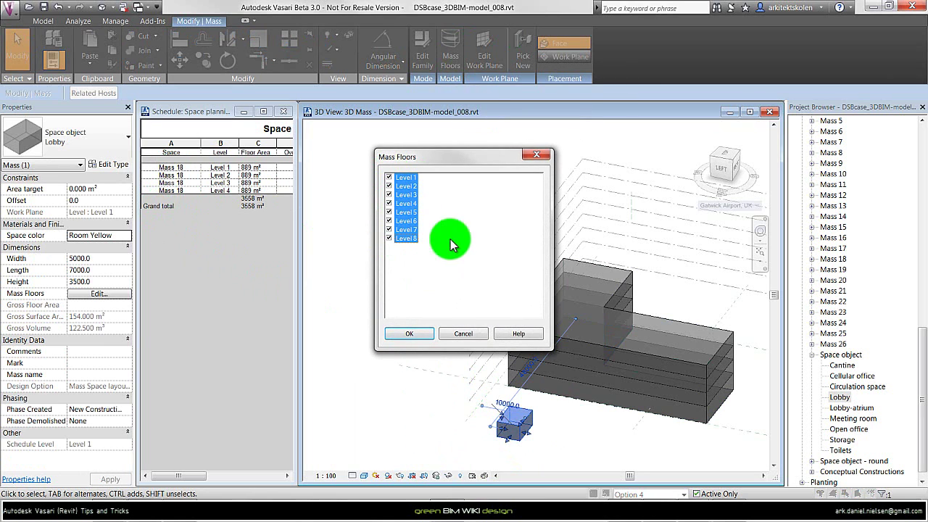
{"action": "left_click", "coordinate": [409, 334]}
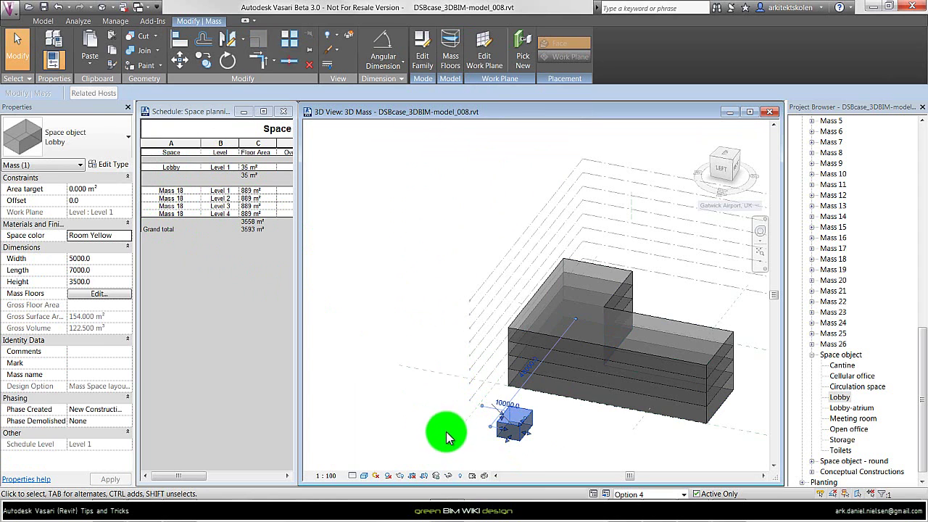
{"action": "left_click", "coordinate": [176, 169]}
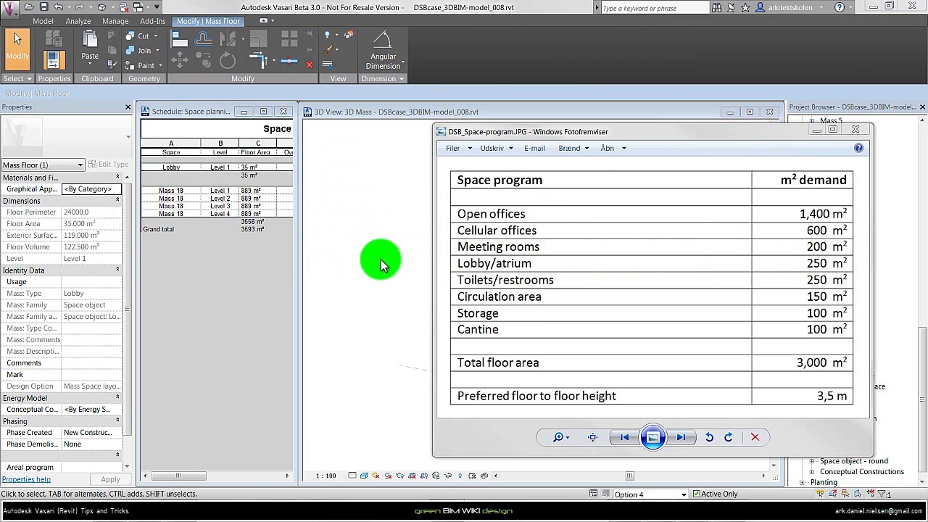
Note the 250 m² Lobby/atrium demand in the space program and return to Vasari.
{"action": "left_click", "coordinate": [375, 290]}
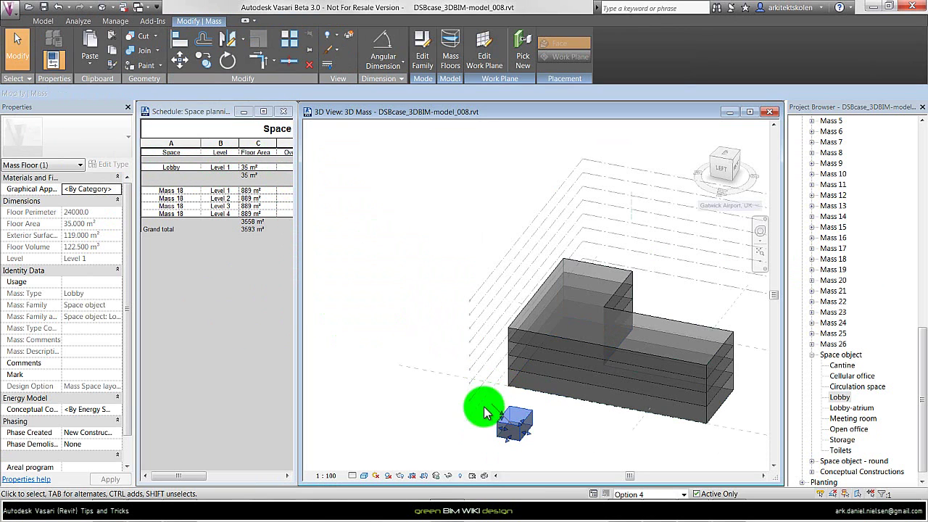
Enter 250 as the Lobby mass's Comments area target and check its subtotal in the schedule.
{"action": "left_click", "coordinate": [540, 407]}
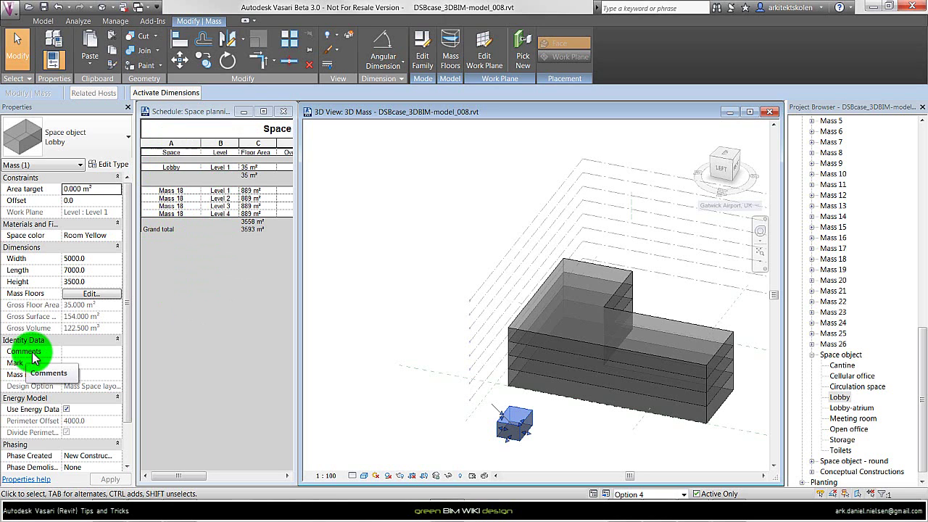
{"action": "left_click", "coordinate": [80, 353]}
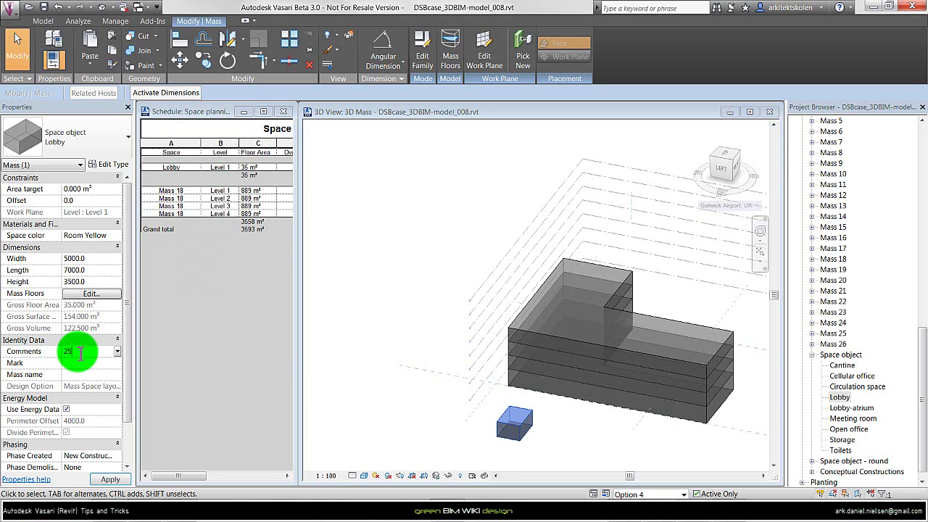
{"action": "left_click", "coordinate": [510, 408]}
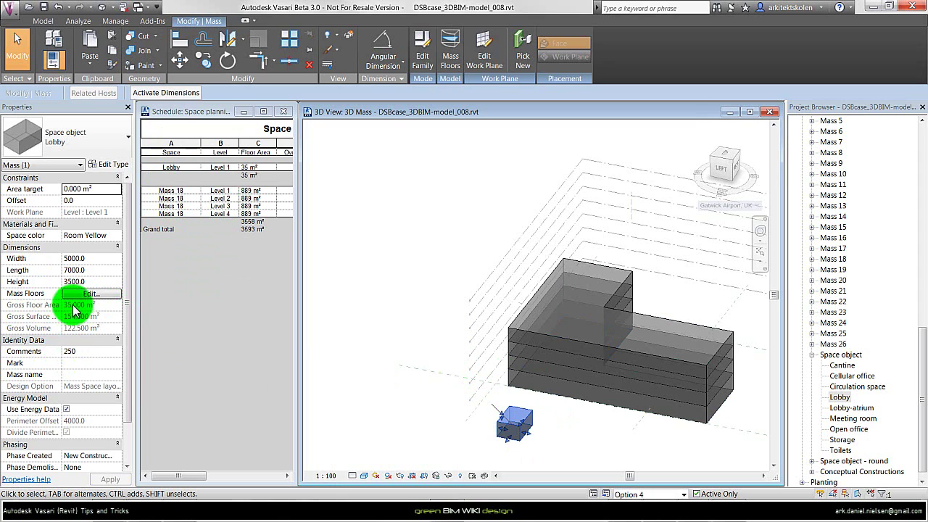
{"action": "left_click", "coordinate": [174, 477]}
{"action": "left_click_drag", "start_coordinate": [174, 478], "coordinate": [190, 477]}
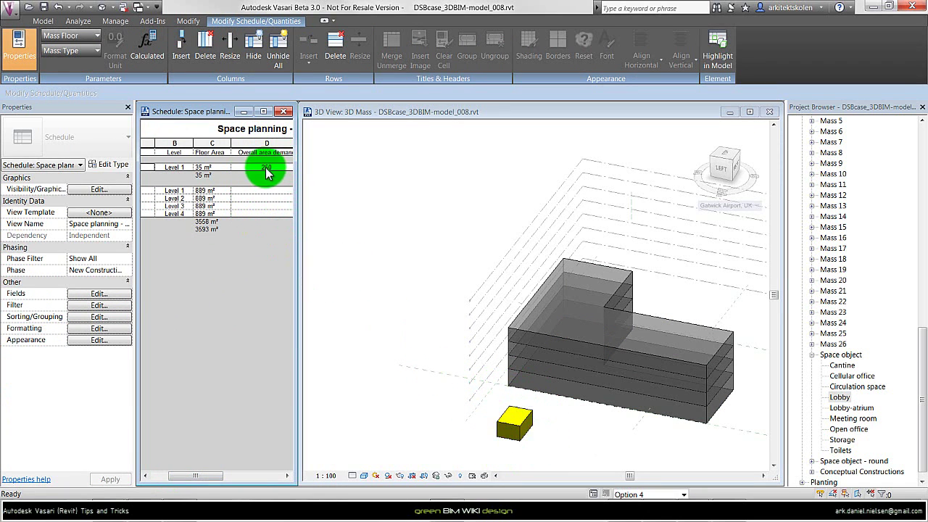
{"action": "left_click", "coordinate": [197, 176]}
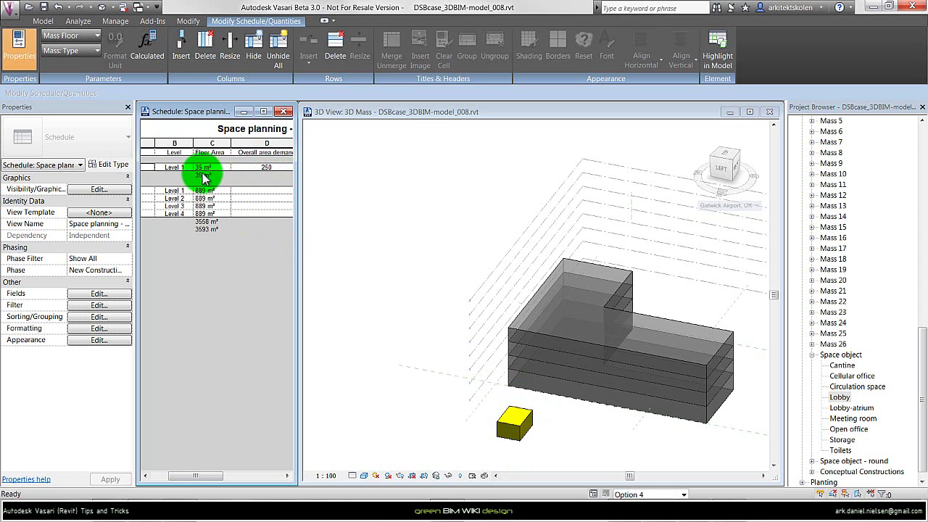
{"action": "left_click", "coordinate": [362, 381]}
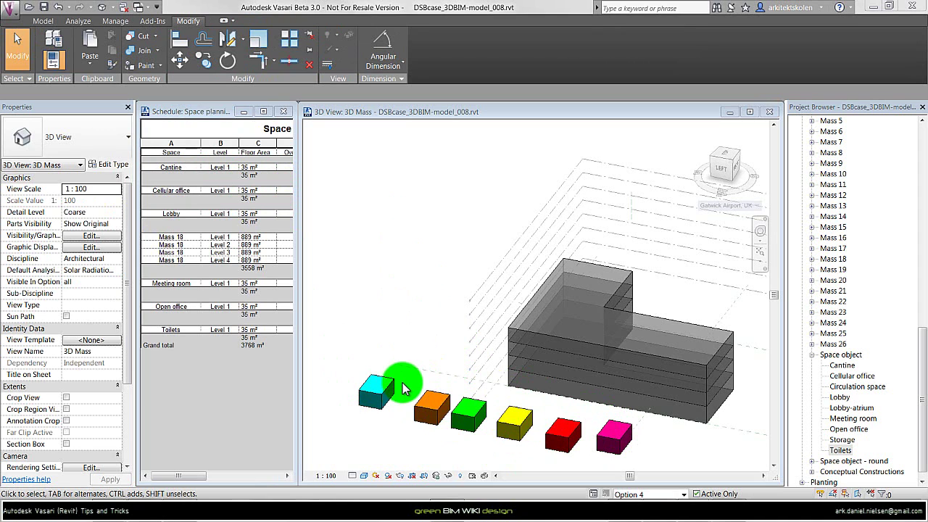
In top view, move the cyan Open office block so its corner snaps to Mass 18's corner.
{"action": "left_click", "coordinate": [379, 388]}
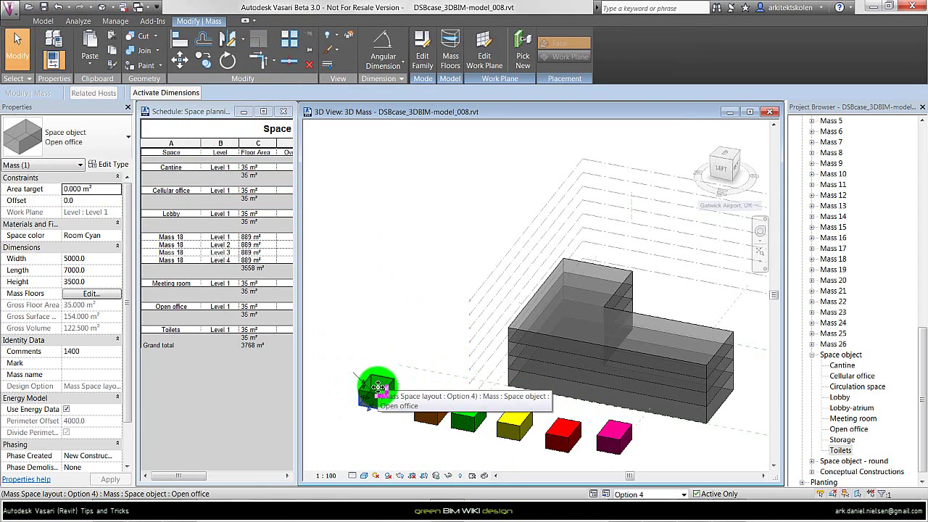
{"action": "left_click_drag", "start_coordinate": [376, 387], "coordinate": [551, 339]}
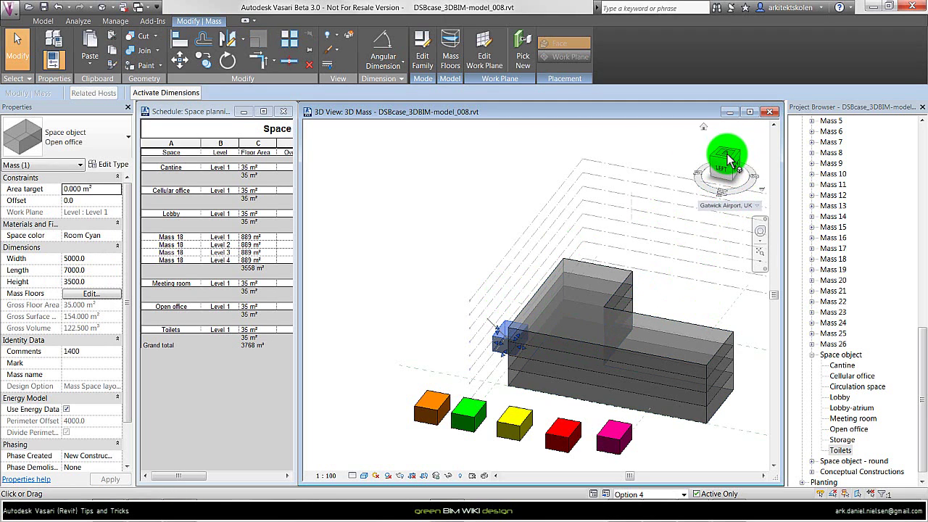
{"action": "left_click", "coordinate": [728, 158]}
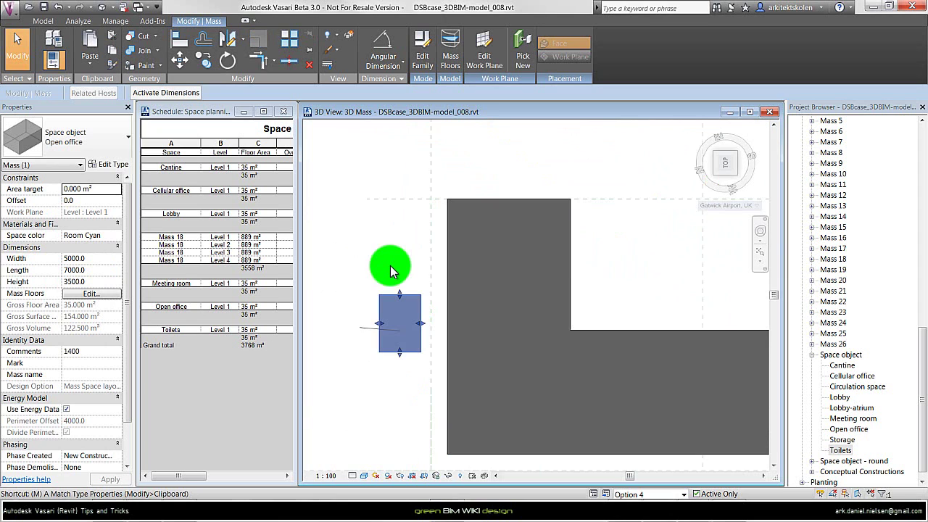
{"action": "key", "text": "v"}
{"action": "left_click", "coordinate": [380, 296]}
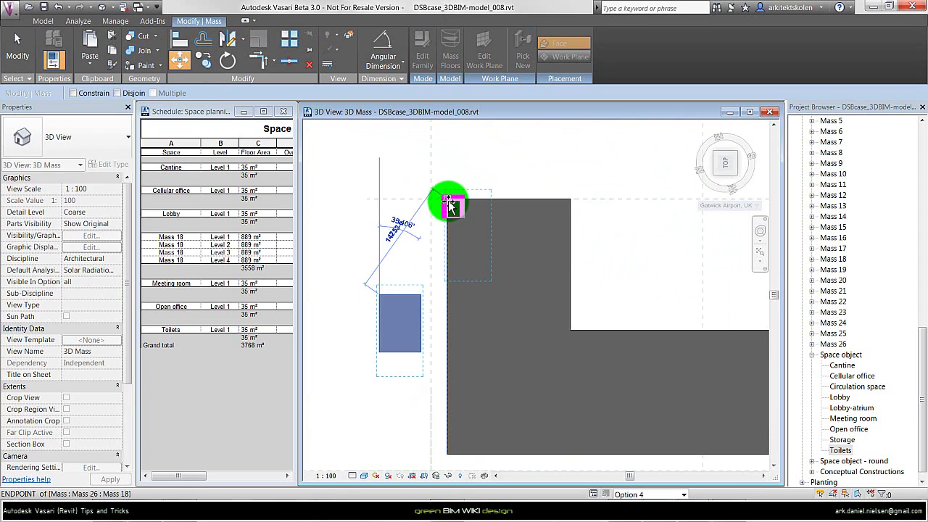
{"action": "left_click", "coordinate": [447, 199]}
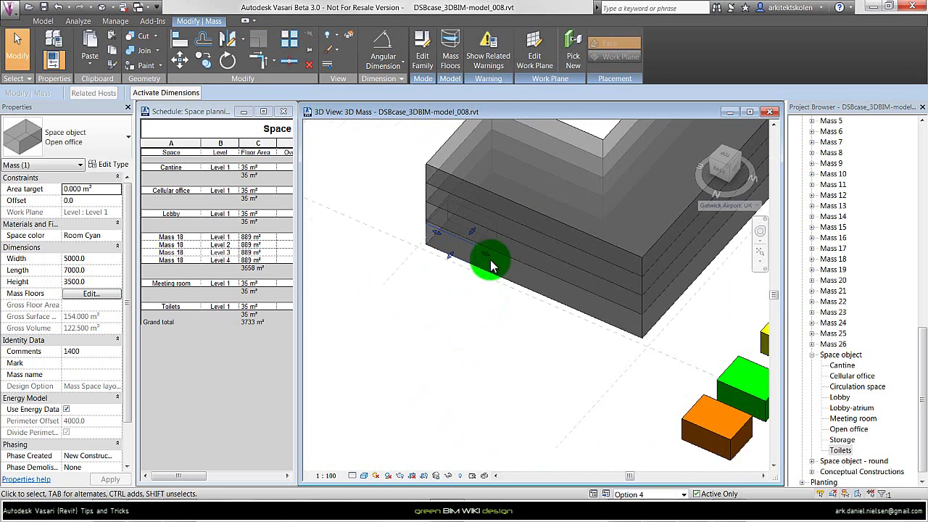
{"action": "scroll", "coordinate": [491, 266], "scroll_direction": "up", "scroll_amount": 2}
{"action": "left_click", "coordinate": [444, 358]}
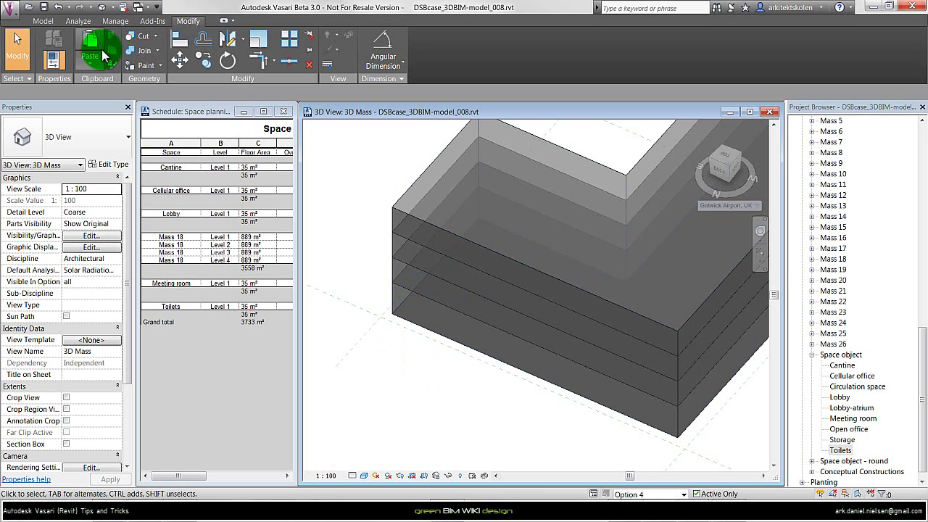
Remove the old cut, then cut Mass 18 with the Open office block.
{"action": "left_click", "coordinate": [155, 36]}
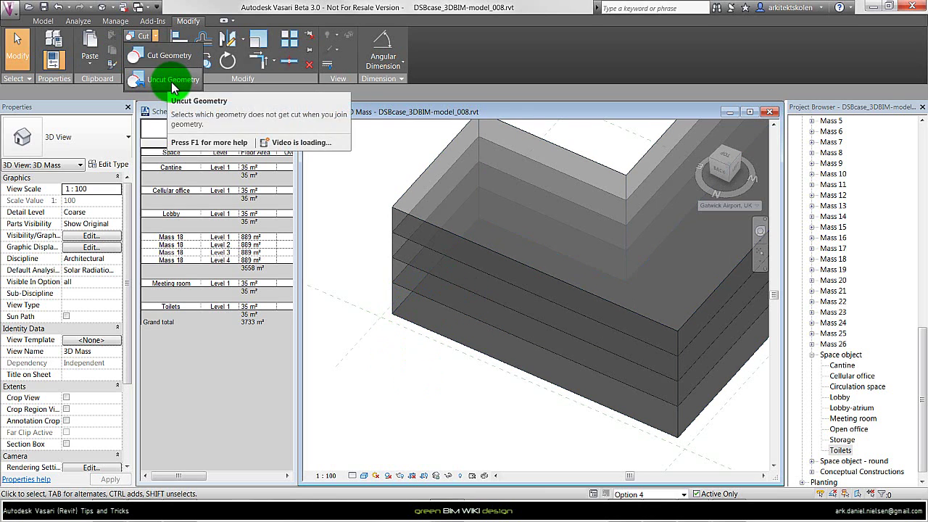
{"action": "left_click", "coordinate": [156, 78]}
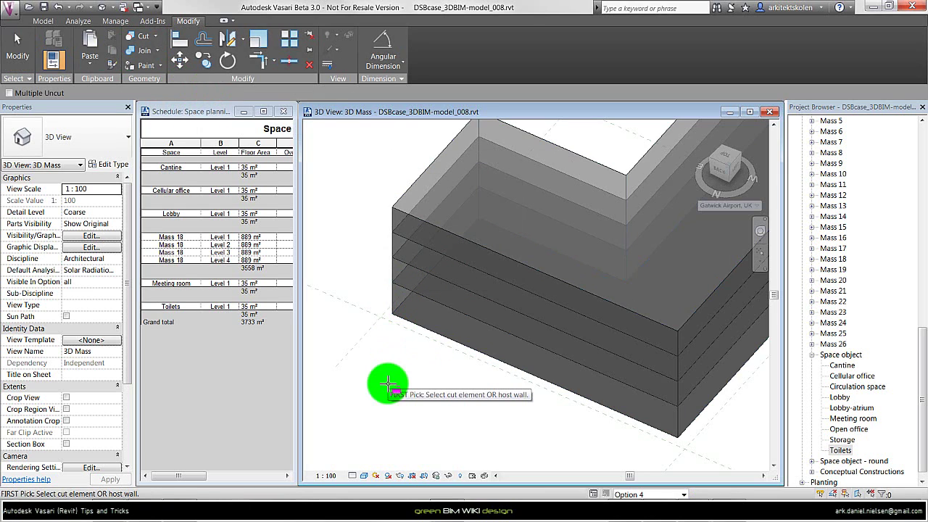
{"action": "left_click", "coordinate": [417, 324]}
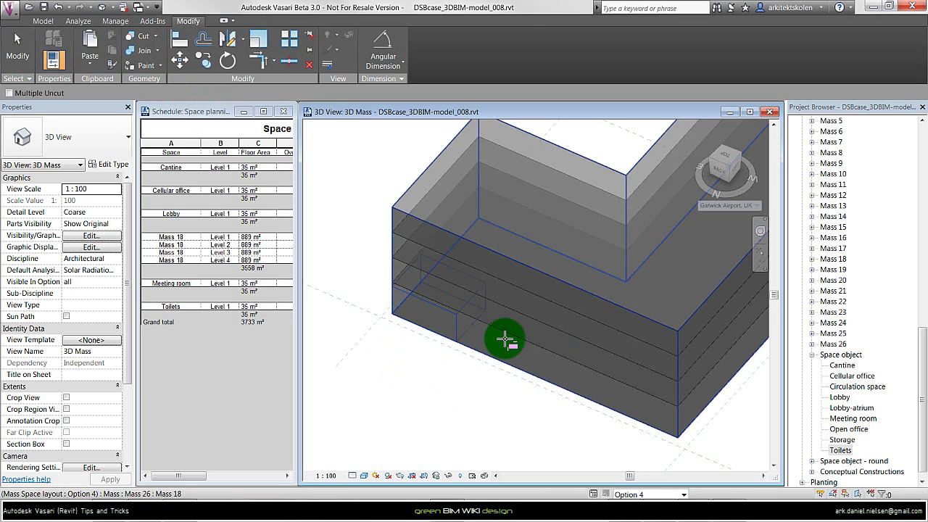
{"action": "left_click", "coordinate": [505, 335]}
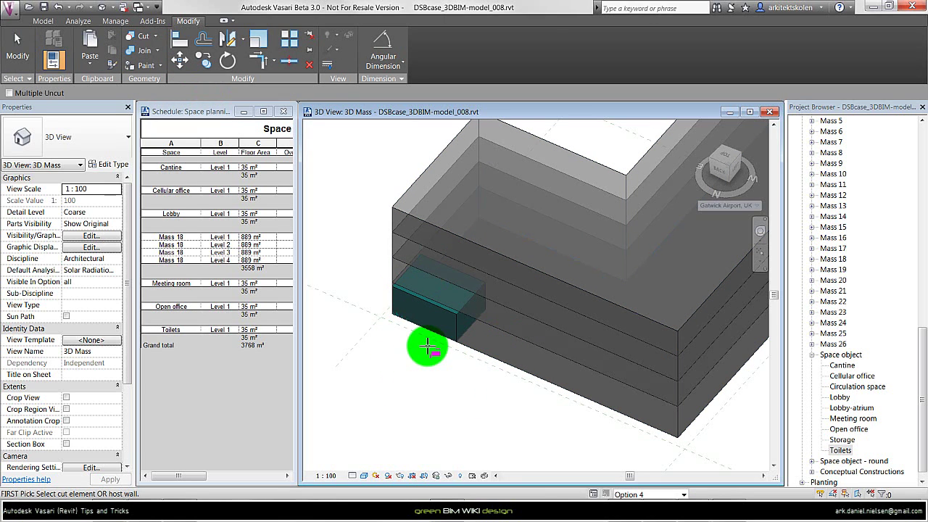
{"action": "left_click", "coordinate": [149, 36]}
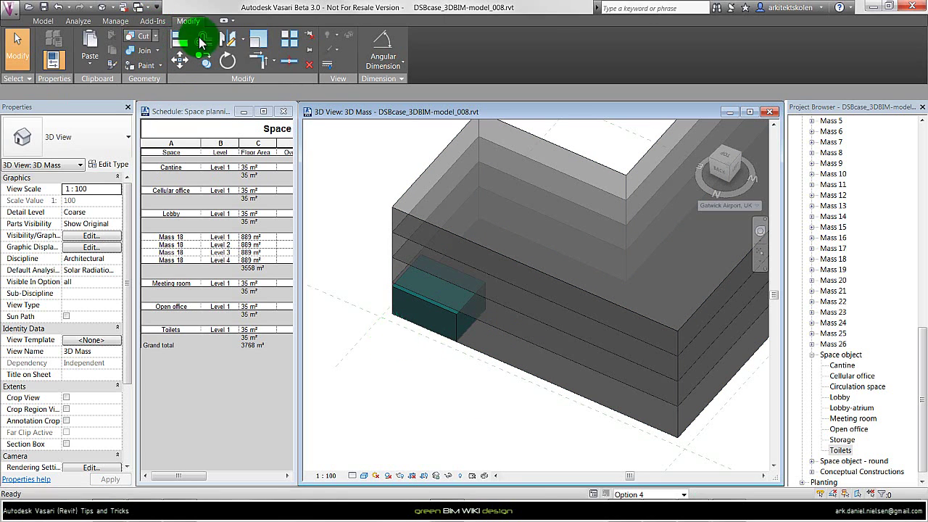
{"action": "left_click", "coordinate": [522, 332]}
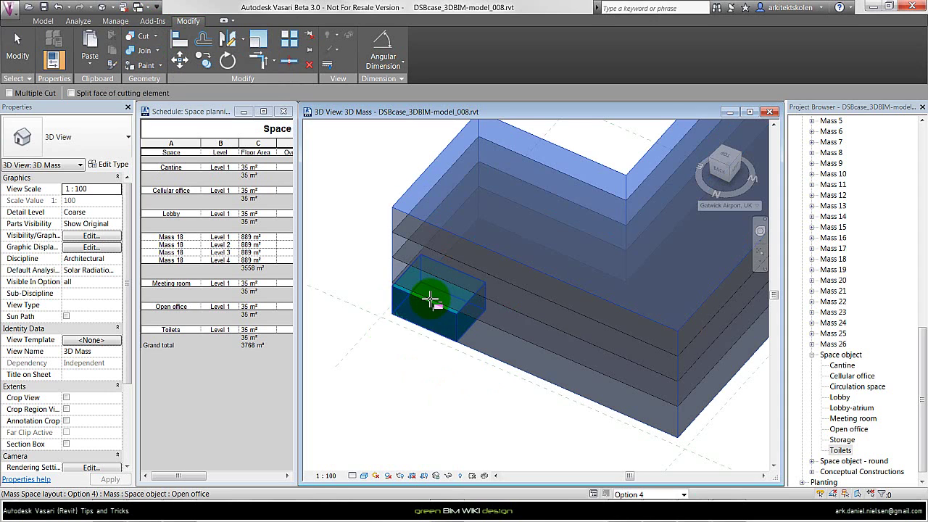
{"action": "left_click", "coordinate": [406, 305]}
Isolate Mass 18 to check the void left by the Open office space.
{"action": "left_click", "coordinate": [485, 353]}
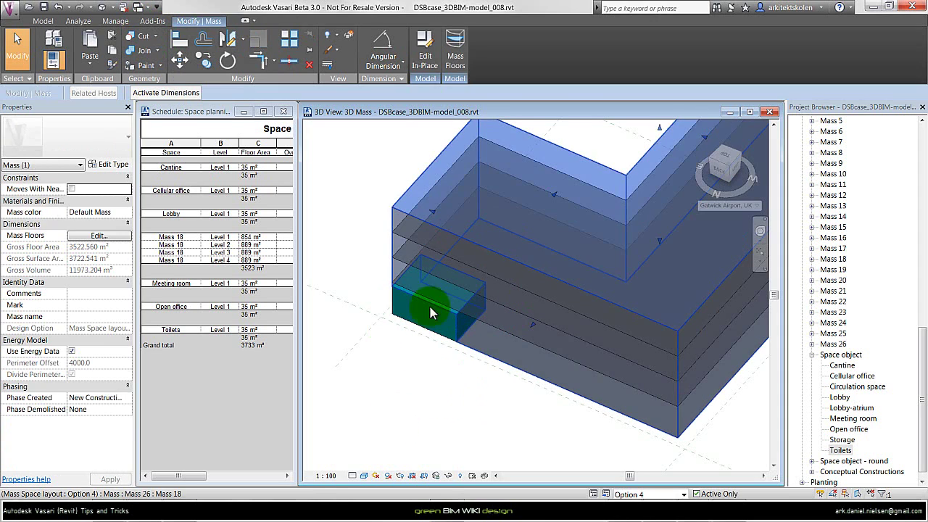
{"action": "left_click", "coordinate": [448, 476]}
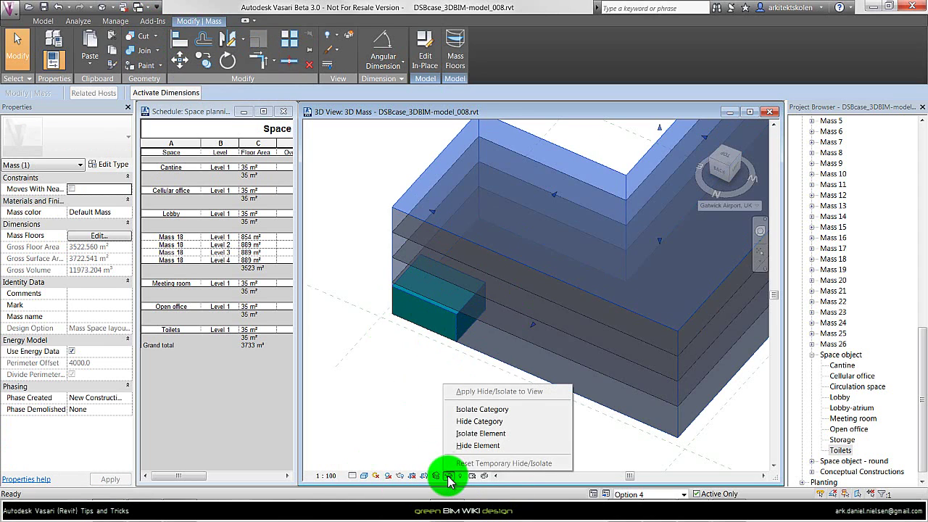
{"action": "left_click", "coordinate": [484, 433]}
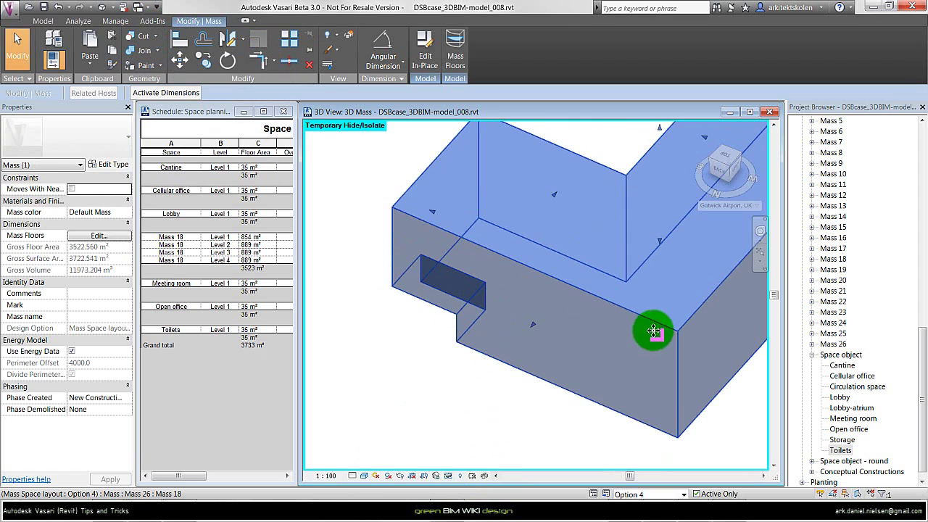
In Top view, stretch the Open office space to 238 m² of floor area.
{"action": "left_click", "coordinate": [446, 327]}
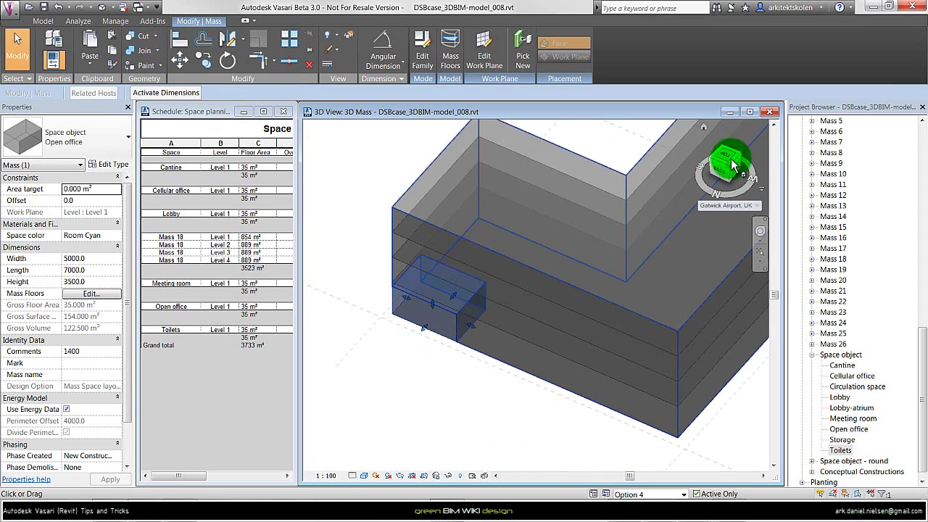
{"action": "left_click", "coordinate": [731, 165]}
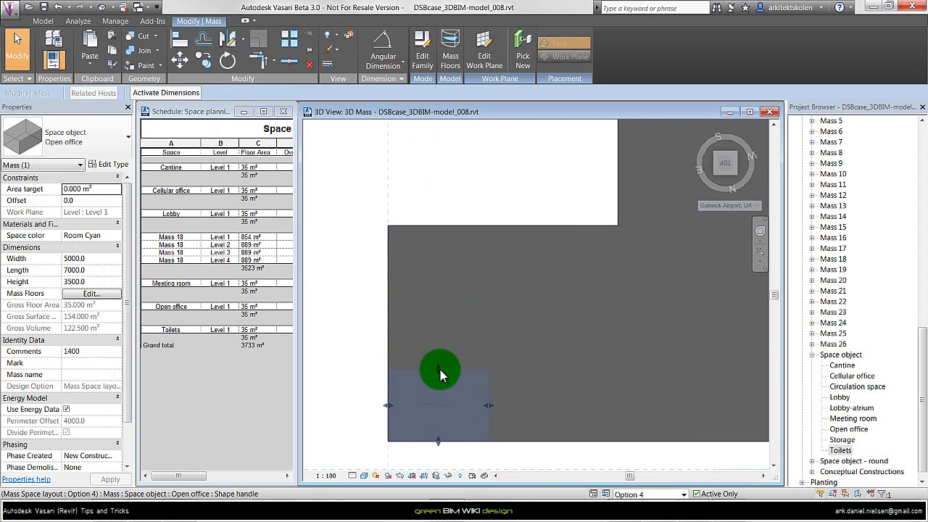
{"action": "left_click_drag", "start_coordinate": [441, 370], "coordinate": [193, 363]}
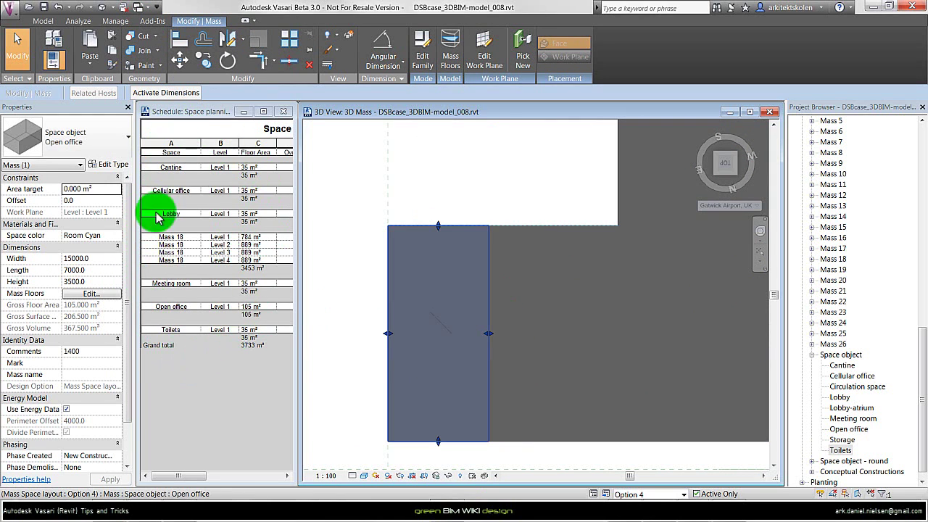
{"action": "left_click_drag", "start_coordinate": [391, 331], "coordinate": [687, 366]}
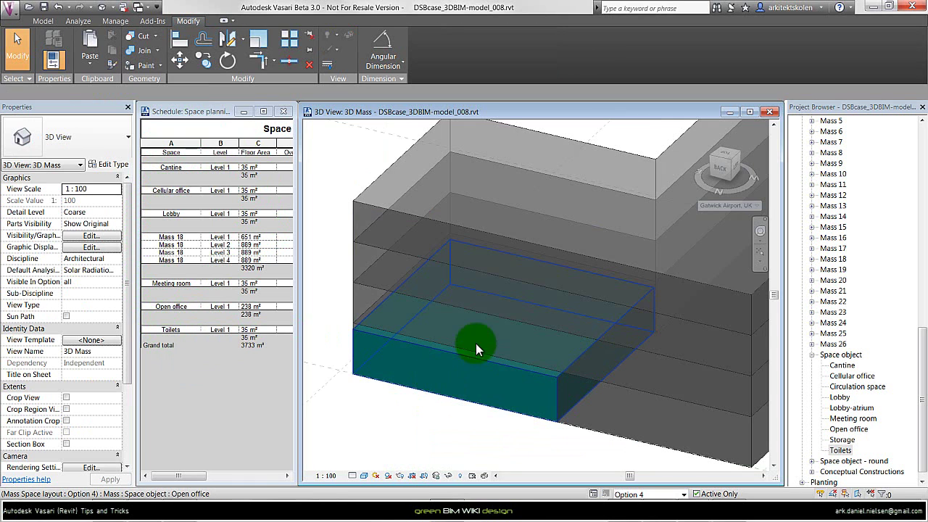
Set the Open office space Height to 4000 so it fills only Level 1 at 240 m².
{"action": "left_click", "coordinate": [472, 338]}
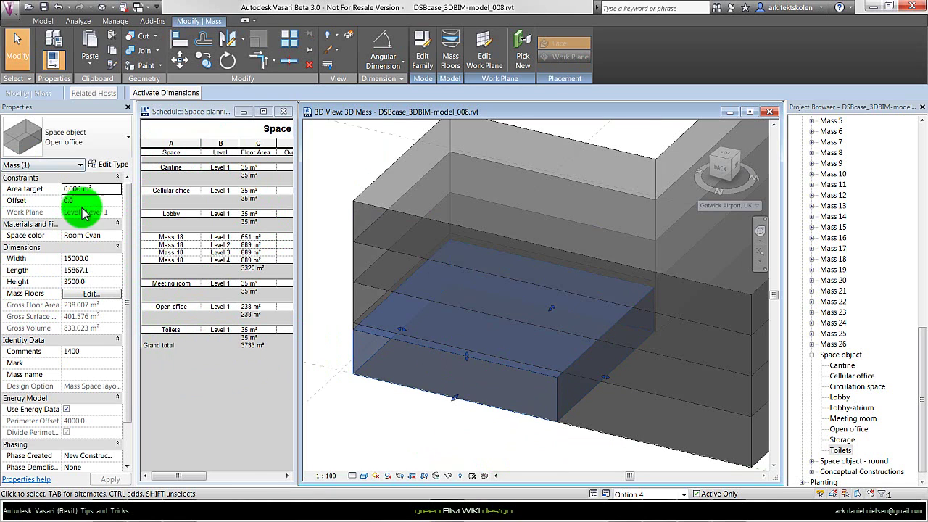
{"action": "mouse_move", "coordinate": [446, 352]}
{"action": "left_mouse_down"}
{"action": "mouse_move", "coordinate": [466, 347]}
{"action": "mouse_move", "coordinate": [460, 425]}
{"action": "mouse_move", "coordinate": [463, 351]}
{"action": "left_mouse_up"}
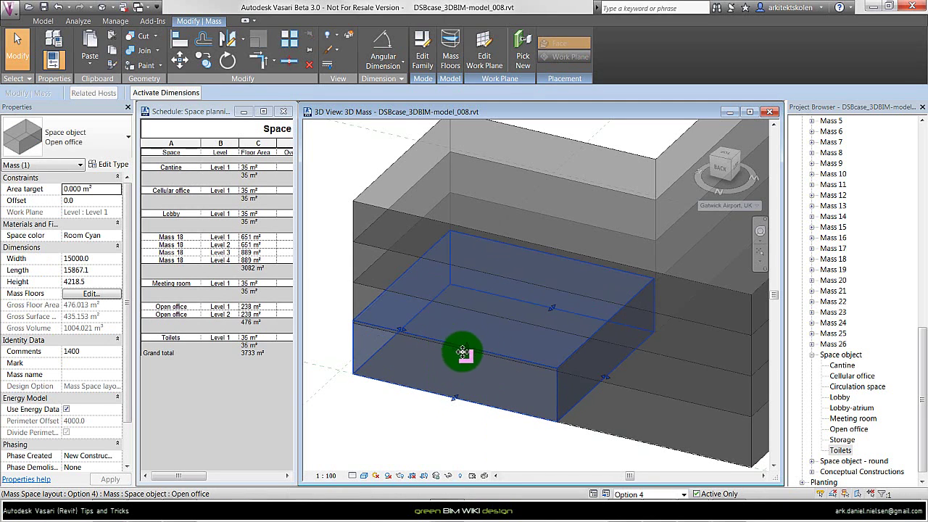
{"action": "left_click", "coordinate": [85, 283]}
{"action": "type", "text": "4000"}
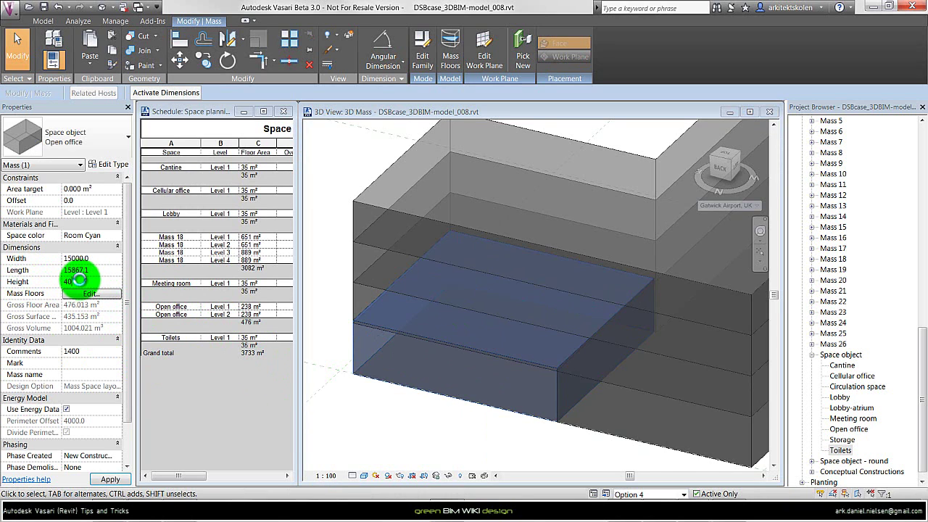
{"action": "left_click", "coordinate": [458, 410]}
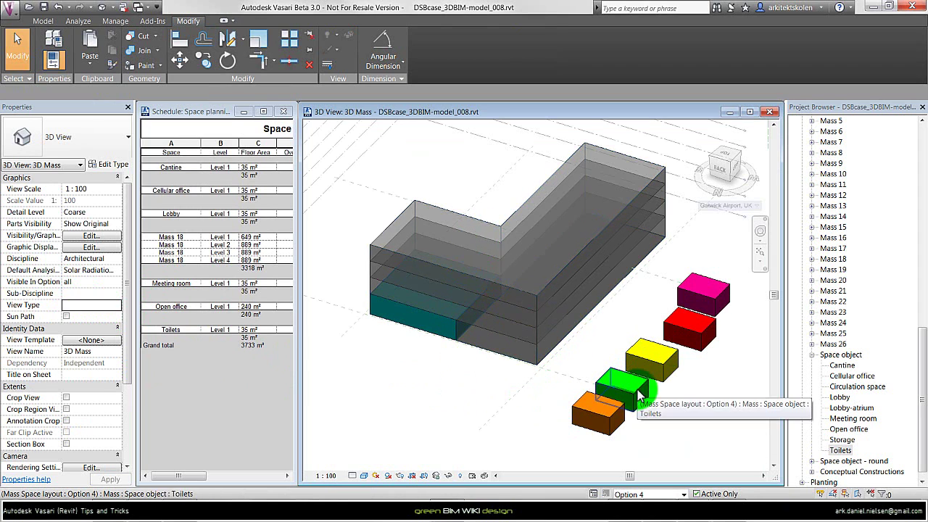
Move the green Toilets block inside the building mass.
{"action": "left_click", "coordinate": [644, 382]}
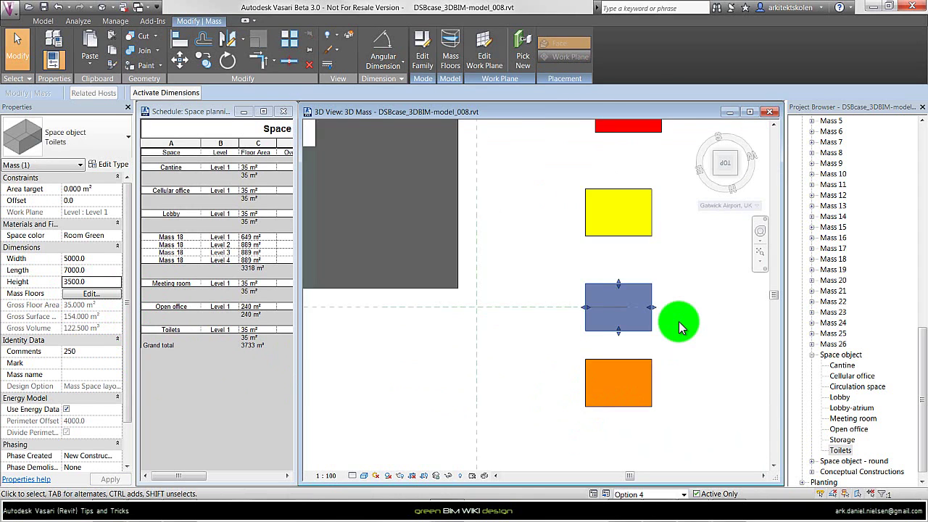
{"action": "scroll", "coordinate": [679, 321], "scroll_direction": "down", "scroll_amount": 2}
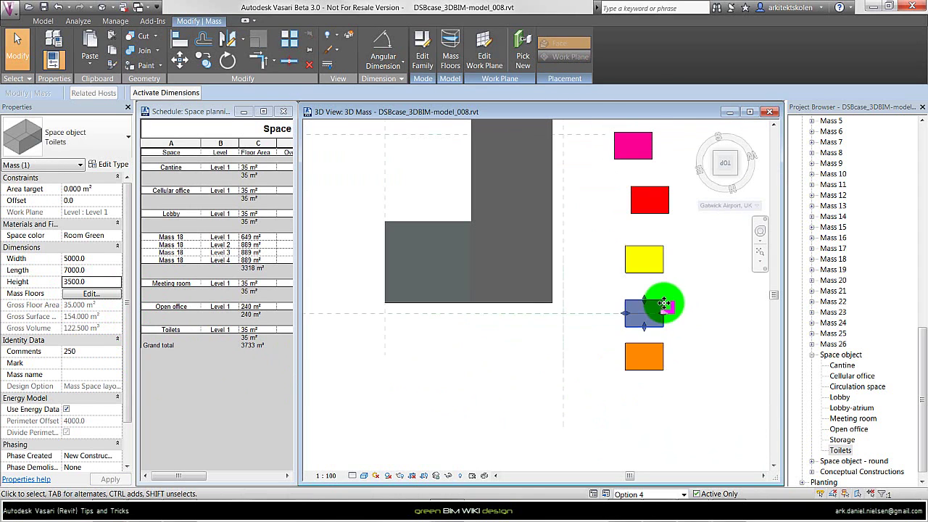
{"action": "left_click_drag", "start_coordinate": [660, 309], "coordinate": [444, 256]}
{"action": "middle_click_drag", "start_coordinate": [498, 392], "coordinate": [400, 204], "text": "shift"}
{"action": "scroll", "coordinate": [399, 204], "scroll_direction": "up", "scroll_amount": 2}
{"action": "key", "text": "Escape"}
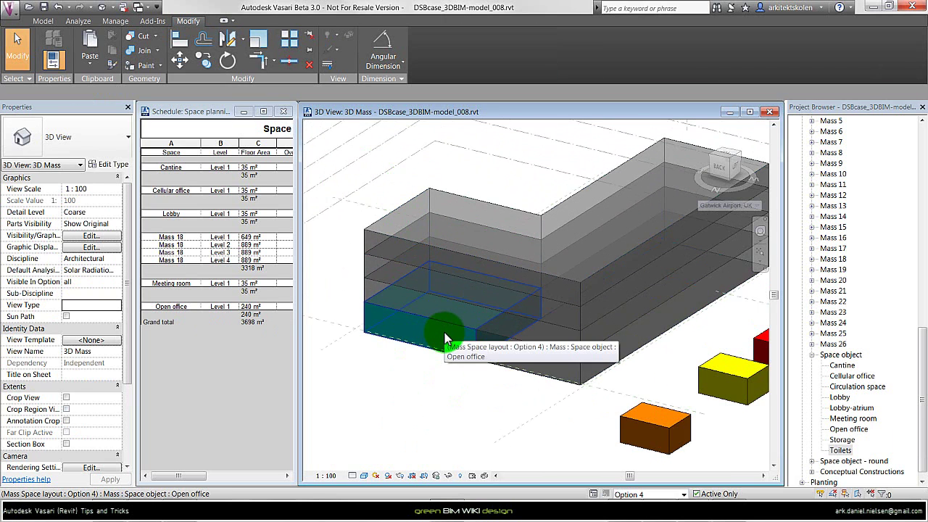
Uncut the Toilets box from the Open office mass.
{"action": "left_click", "coordinate": [155, 36]}
{"action": "left_click", "coordinate": [170, 79]}
{"action": "left_click", "coordinate": [401, 360]}
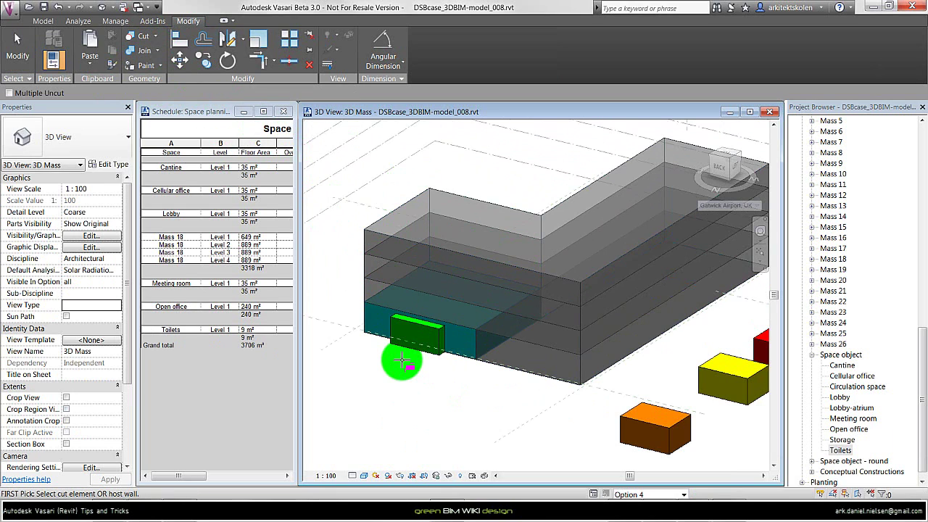
{"action": "left_click", "coordinate": [409, 348]}
{"action": "left_click", "coordinate": [406, 355]}
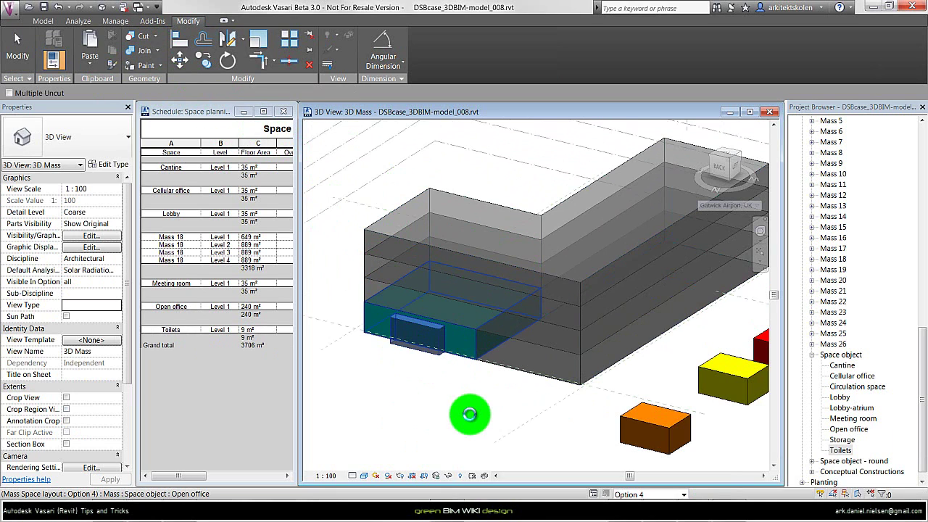
Stretch the Toilets mass up through Levels 1–4, giving 35 m² in total.
{"action": "left_click", "coordinate": [440, 357]}
{"action": "left_click", "coordinate": [419, 257]}
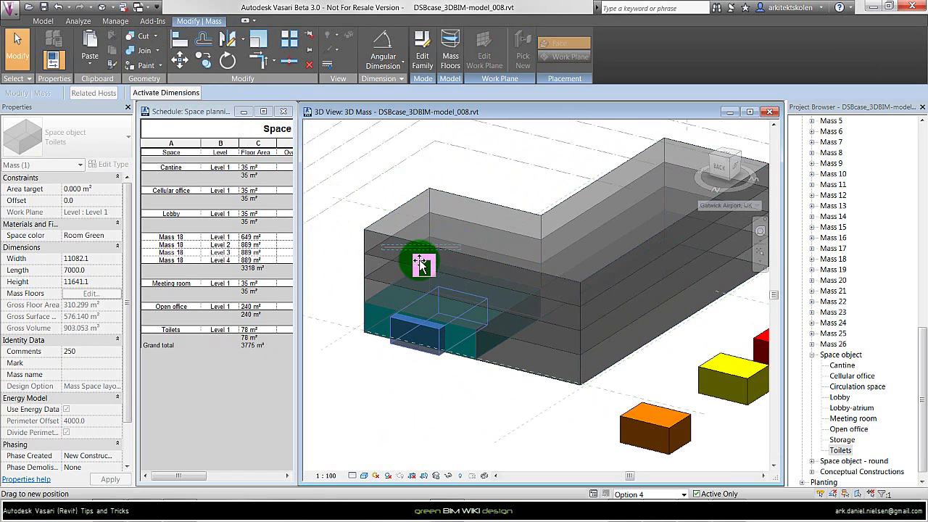
{"action": "left_click_drag", "start_coordinate": [421, 265], "coordinate": [423, 253]}
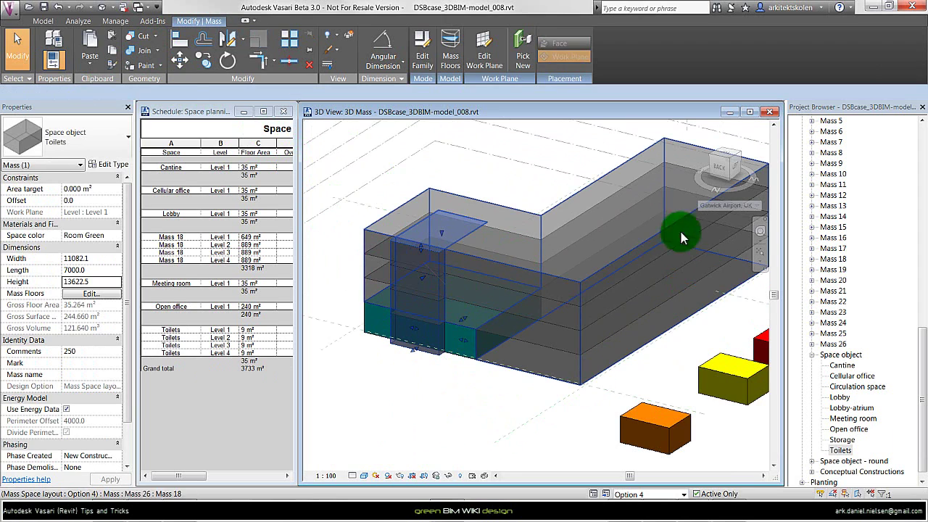
In Top view, move and lengthen the Toilets mass to 51 m² per level, 206 m² in total.
{"action": "left_click", "coordinate": [729, 163]}
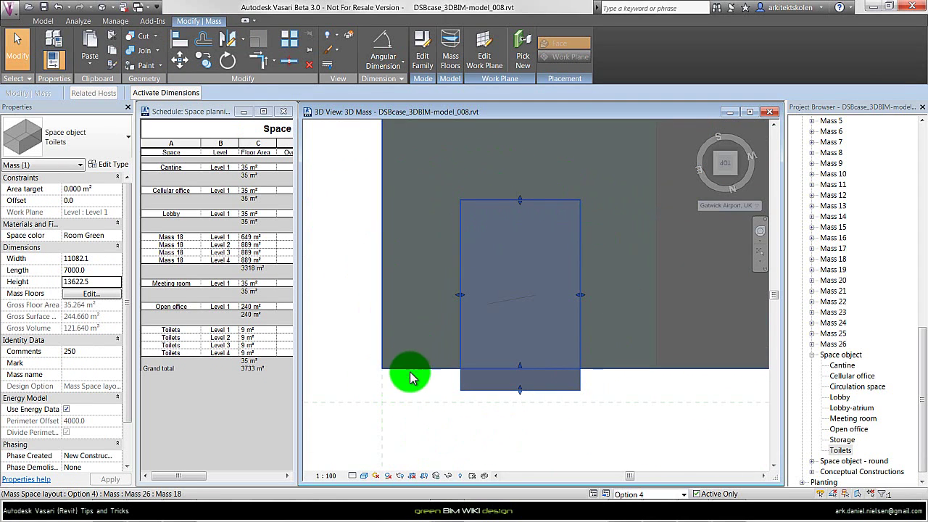
{"action": "scroll", "coordinate": [388, 431], "scroll_direction": "down", "scroll_amount": 2}
{"action": "left_click_drag", "start_coordinate": [500, 389], "coordinate": [530, 288]}
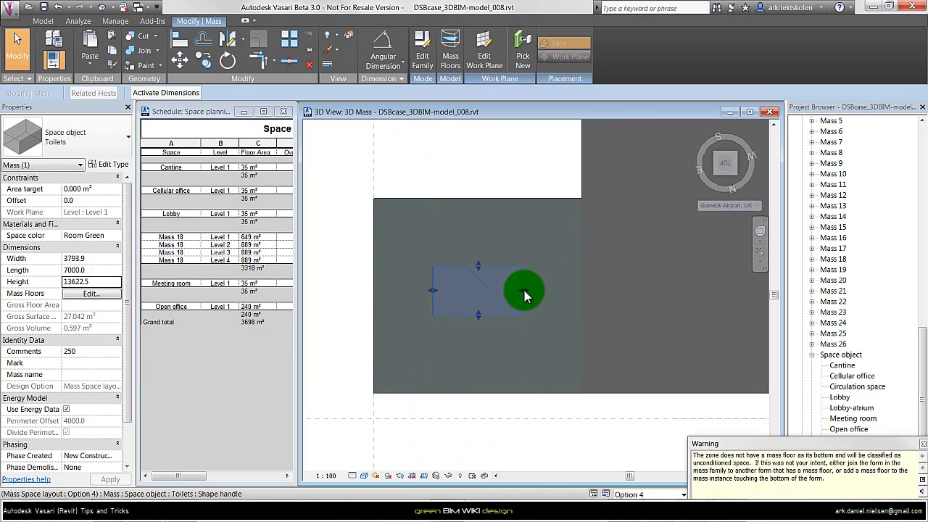
{"action": "left_click_drag", "start_coordinate": [524, 292], "coordinate": [511, 424]}
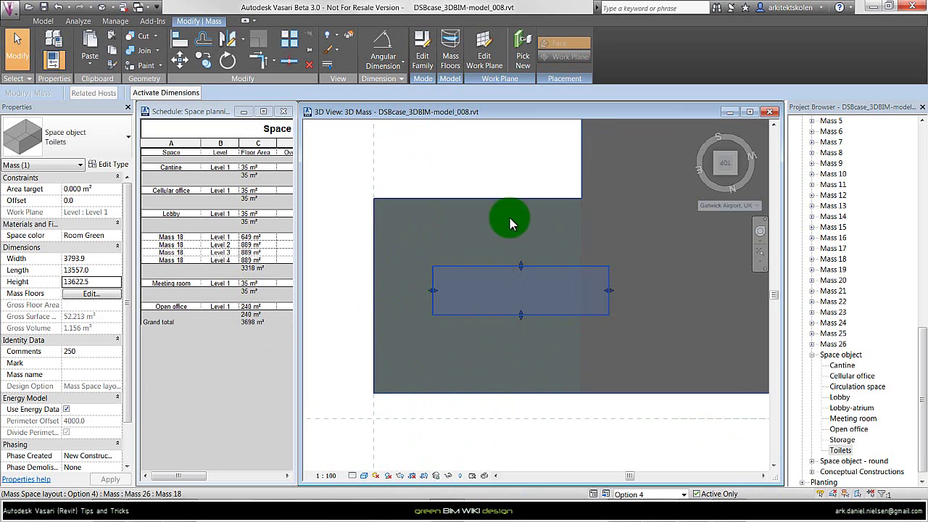
{"action": "left_click", "coordinate": [633, 357]}
{"action": "middle_click_drag", "start_coordinate": [634, 357], "coordinate": [512, 203], "text": "shift"}
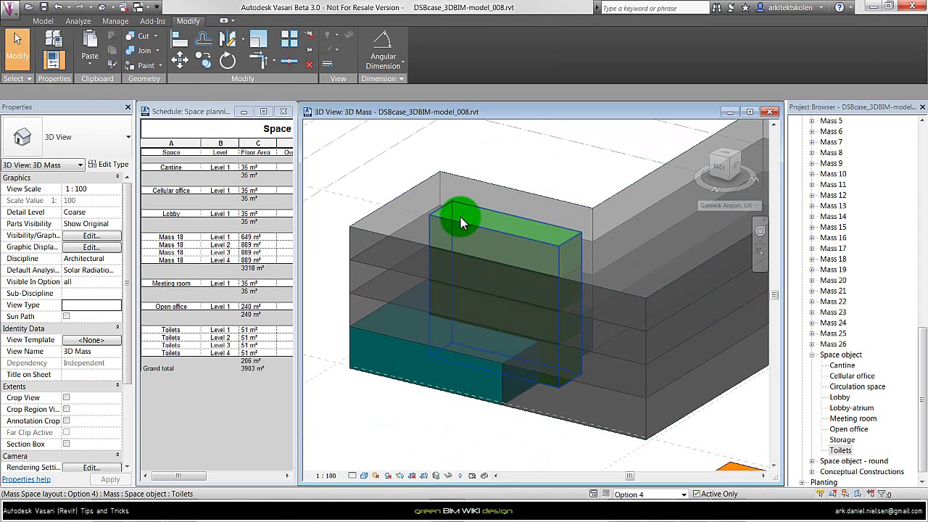
With Multiple Cut enabled, cut the L-shaped Mass 18 with the Toilets mass.
{"action": "left_click", "coordinate": [134, 39]}
{"action": "left_click", "coordinate": [10, 94]}
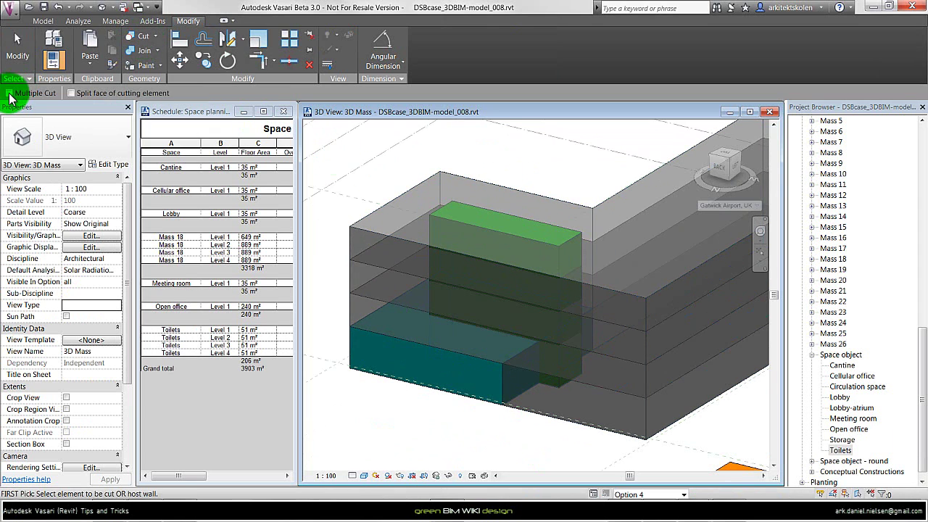
{"action": "left_click", "coordinate": [497, 180]}
{"action": "left_click", "coordinate": [483, 225]}
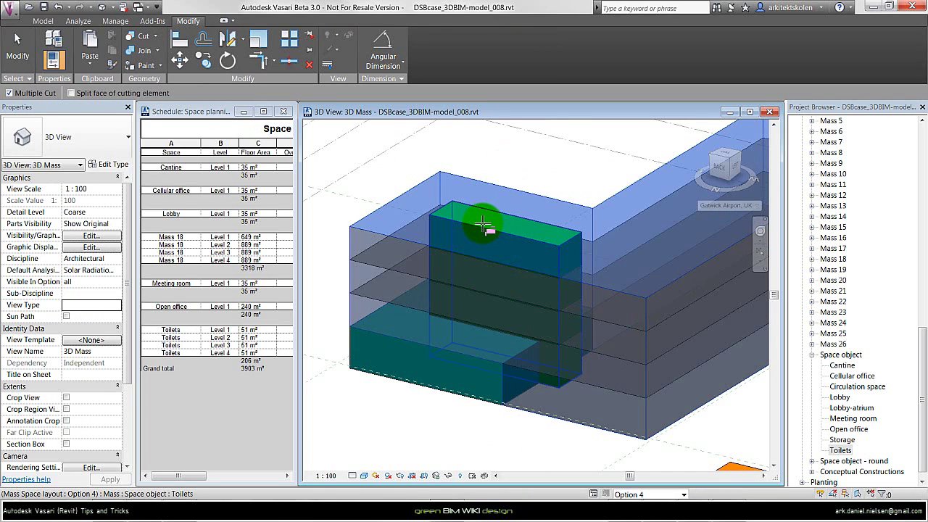
{"action": "left_click", "coordinate": [483, 226]}
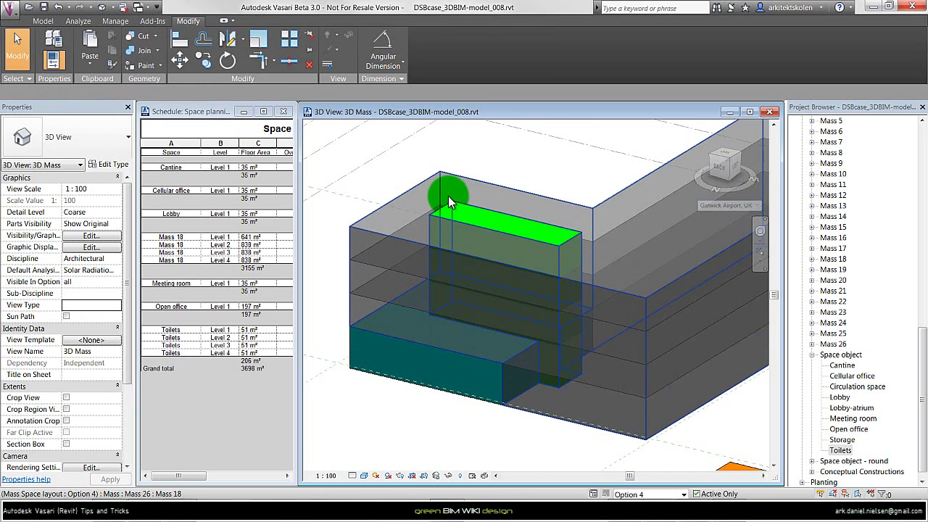
{"action": "left_click", "coordinate": [178, 341]}
Select the Toilets mass and scroll the schedule to its Overall area demand column.
{"action": "left_click", "coordinate": [245, 370]}
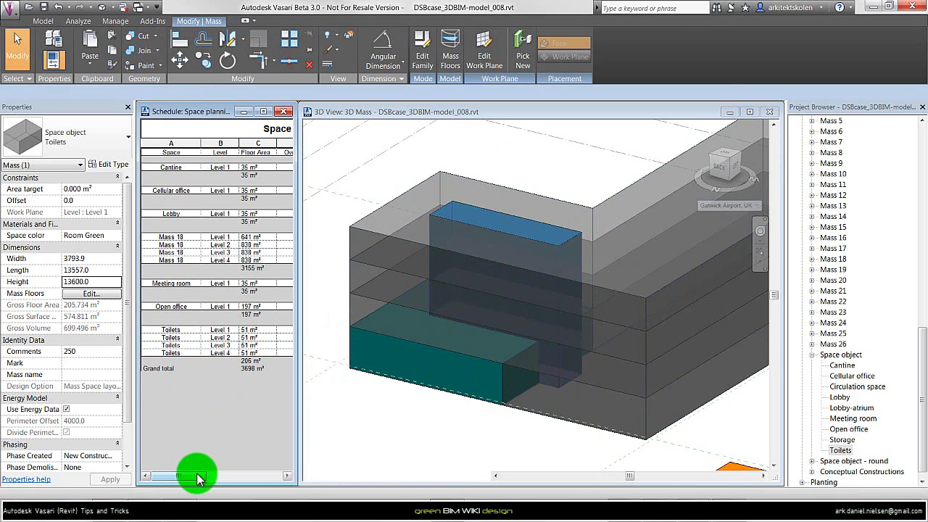
{"action": "left_click_drag", "start_coordinate": [202, 474], "coordinate": [209, 475]}
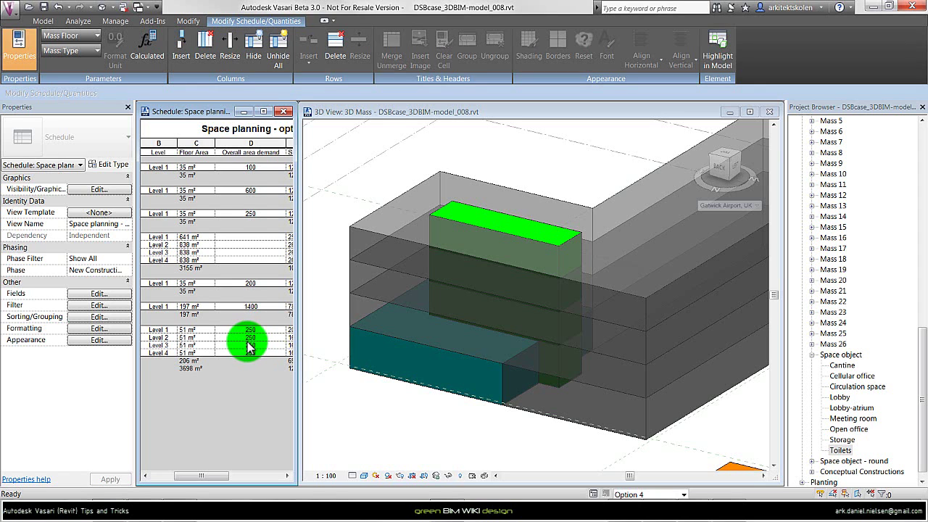
{"action": "left_click", "coordinate": [570, 413]}
{"action": "scroll", "coordinate": [570, 413], "scroll_direction": "down", "scroll_amount": 3}
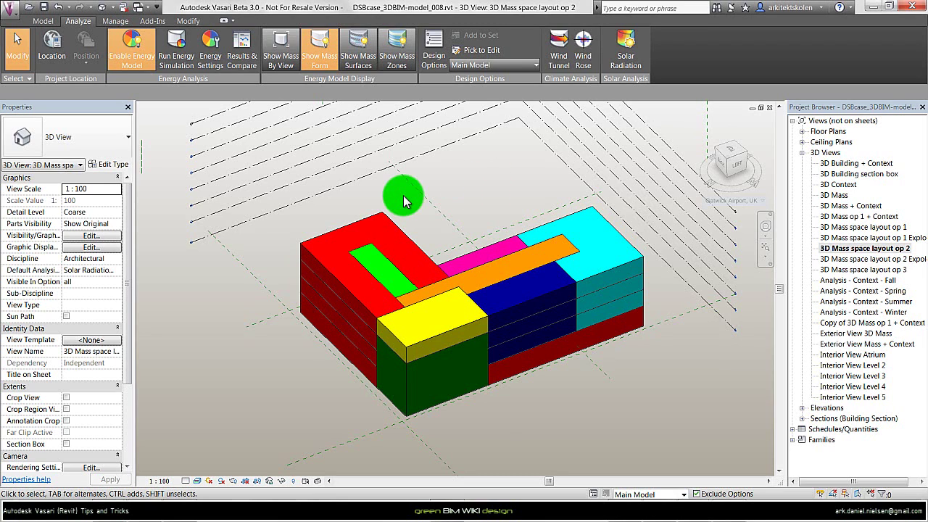
Displace the red space mass upward, then orbit and pan to frame the exploded masses.
{"action": "left_click", "coordinate": [390, 229]}
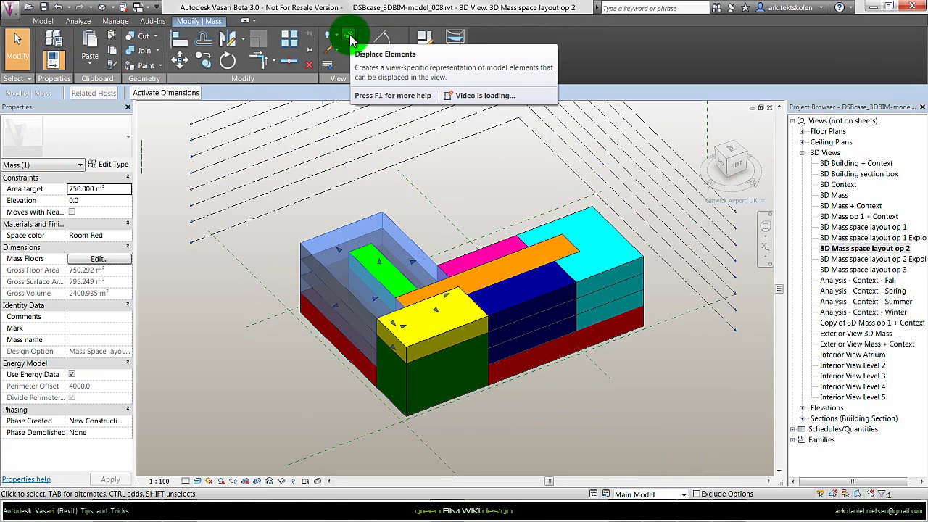
{"action": "left_click", "coordinate": [349, 38]}
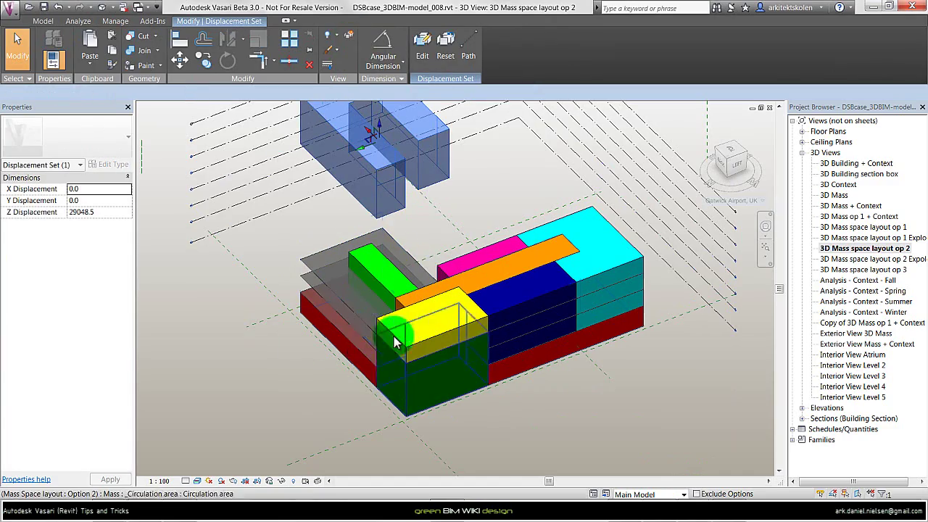
{"action": "middle_click_drag", "start_coordinate": [315, 385], "coordinate": [696, 339], "text": "shift"}
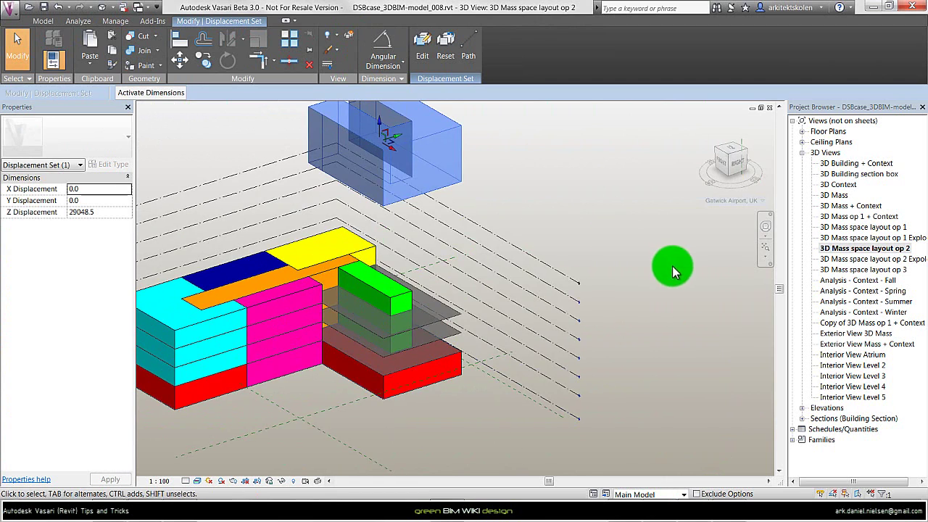
{"action": "middle_click_drag", "start_coordinate": [674, 272], "coordinate": [768, 250]}
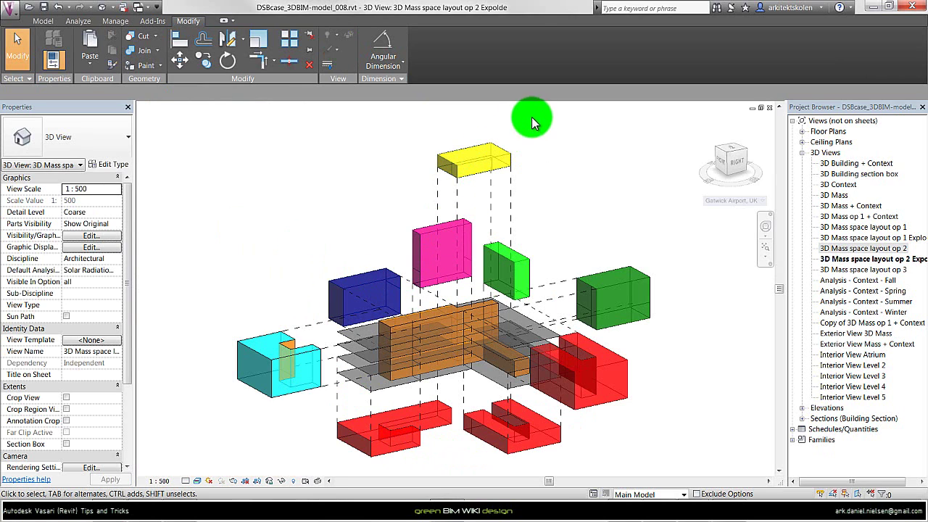
Check the yellow and other masses' displacement offsets, then orbit to the opposite side.
{"action": "left_click", "coordinate": [473, 161]}
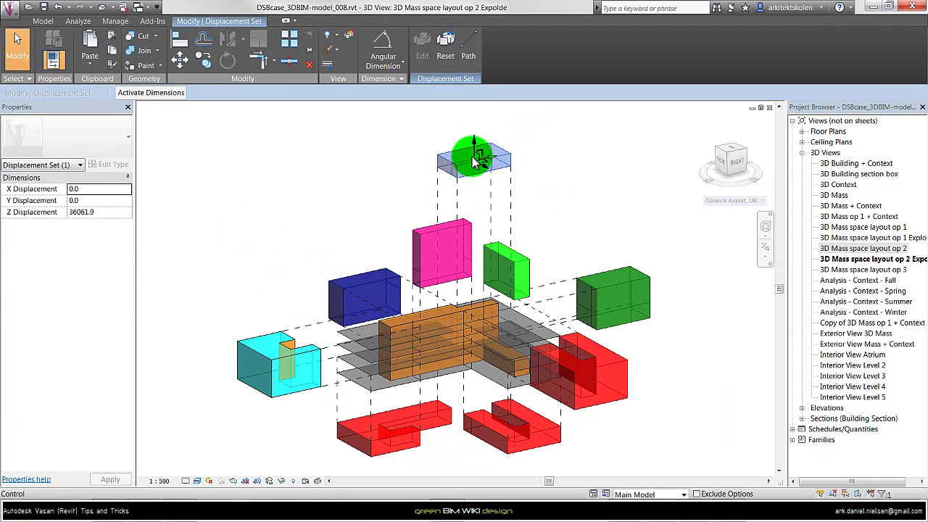
{"action": "left_click", "coordinate": [627, 297]}
{"action": "left_click", "coordinate": [623, 271]}
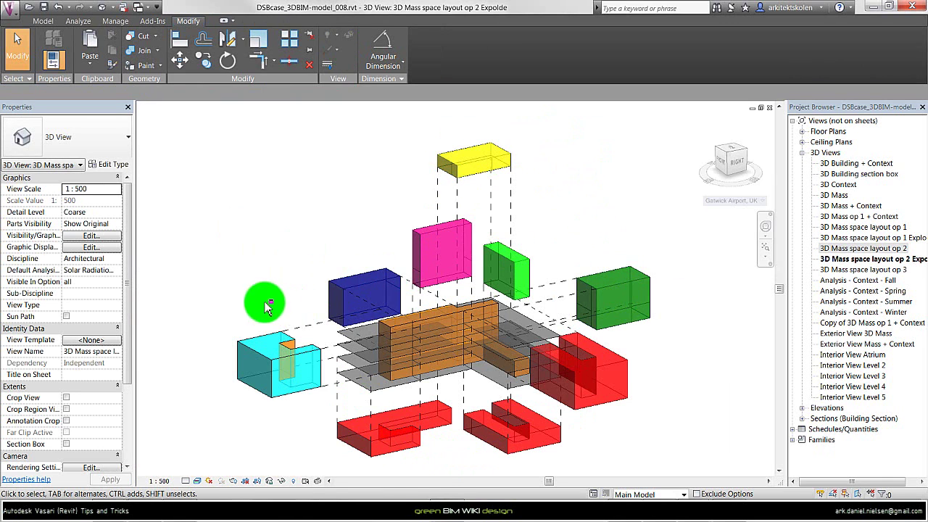
{"action": "middle_click_drag", "start_coordinate": [250, 303], "coordinate": [522, 254], "text": "shift"}
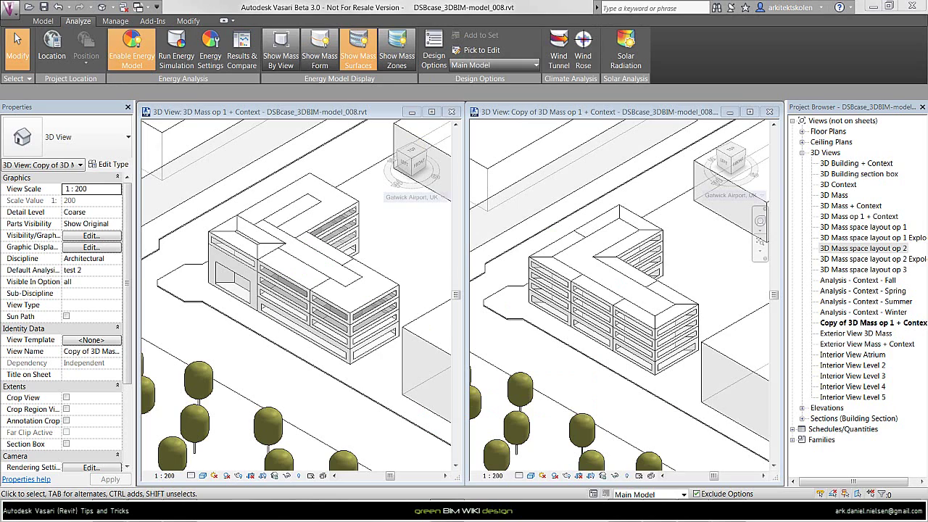
In the left 3D Mass op 1 + Context view, turn Show Mass Surfaces off and on.
{"action": "left_click", "coordinate": [292, 151]}
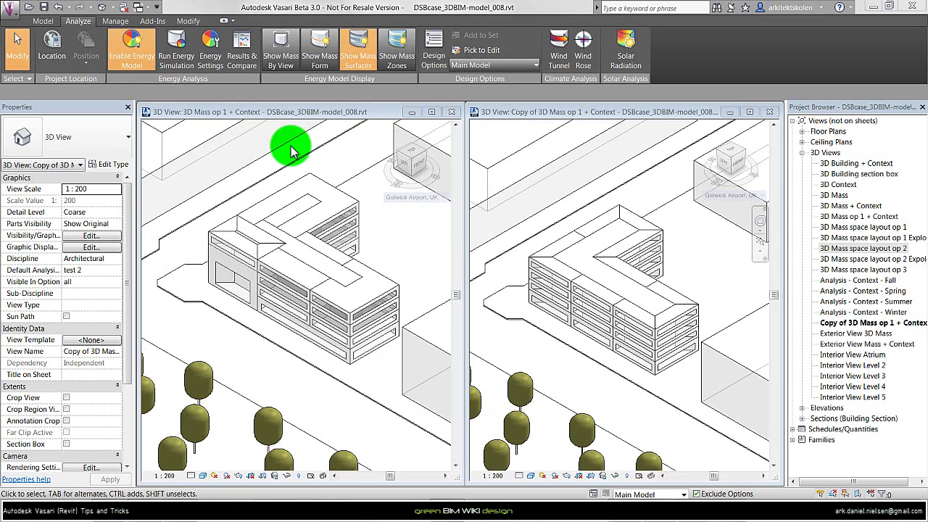
{"action": "left_click", "coordinate": [358, 54]}
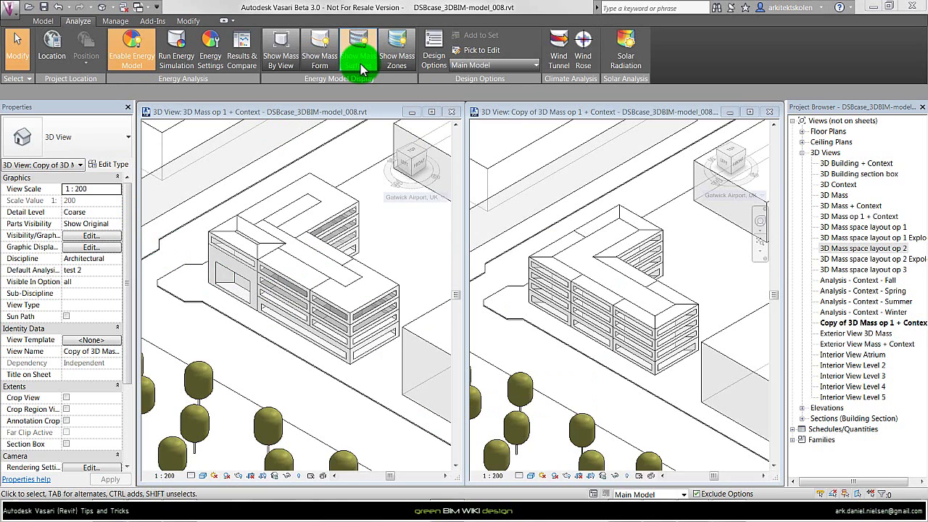
{"action": "left_click", "coordinate": [361, 63]}
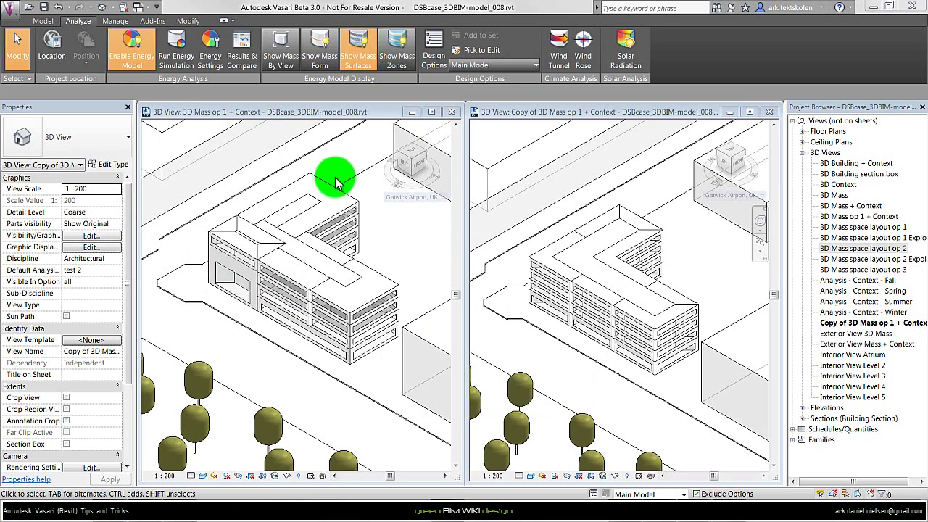